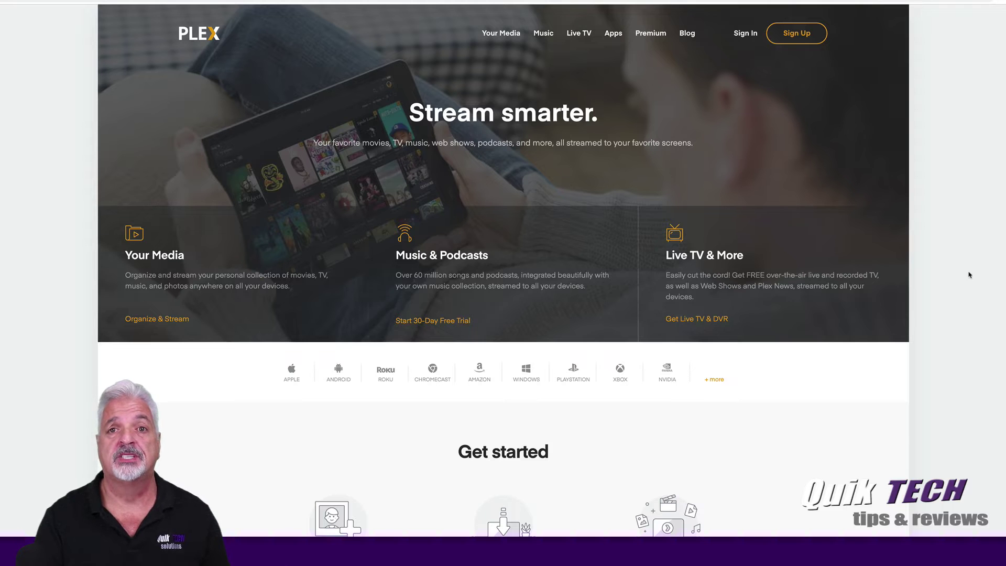
Step: Scroll down the plex.tv home page and follow Get Plex to the Downloads page
{"action": "scroll", "coordinate": [968, 275], "scroll_direction": "down", "scroll_amount": 2}
{"action": "scroll", "coordinate": [968, 275], "scroll_direction": "down", "scroll_amount": 5}
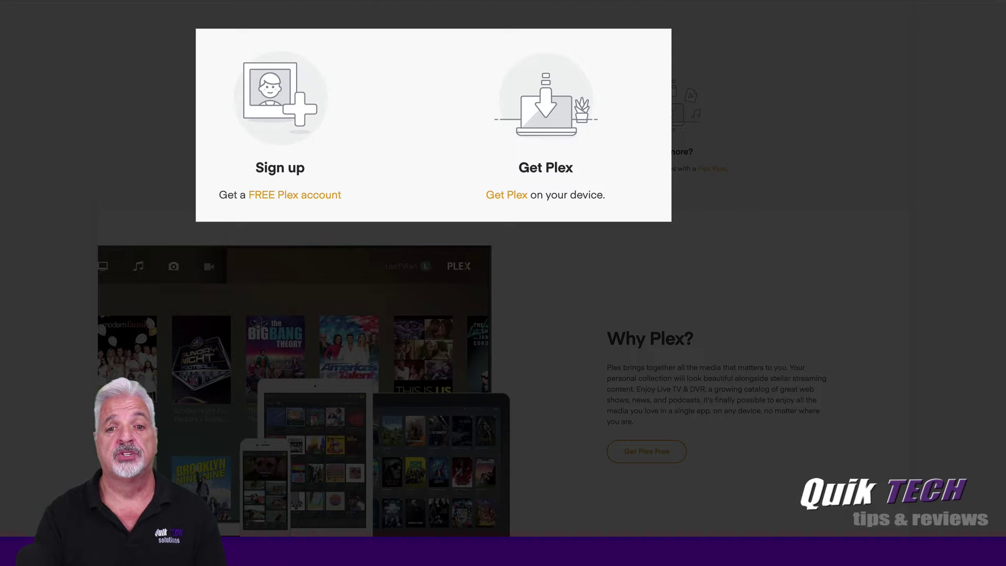
{"action": "left_click", "coordinate": [506, 199]}
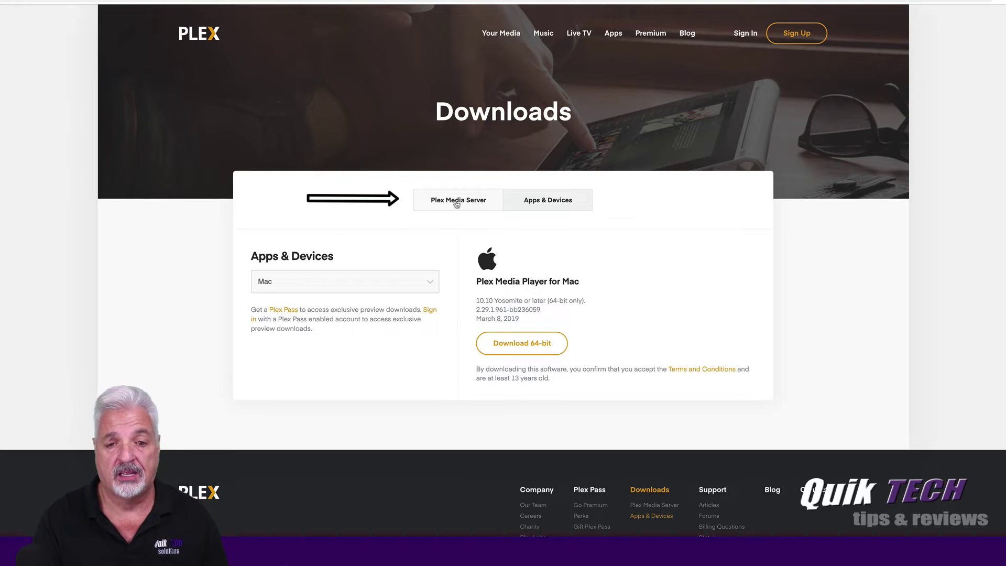
Step: Show the Plex Media Server downloads for the Synology platform and list its packages
{"action": "left_click", "coordinate": [456, 205]}
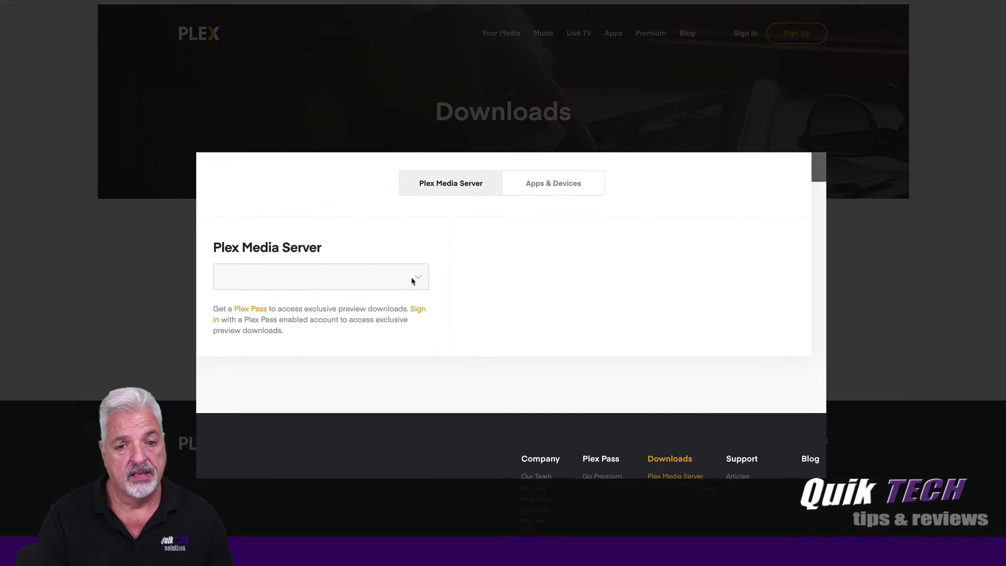
{"action": "left_click", "coordinate": [419, 279]}
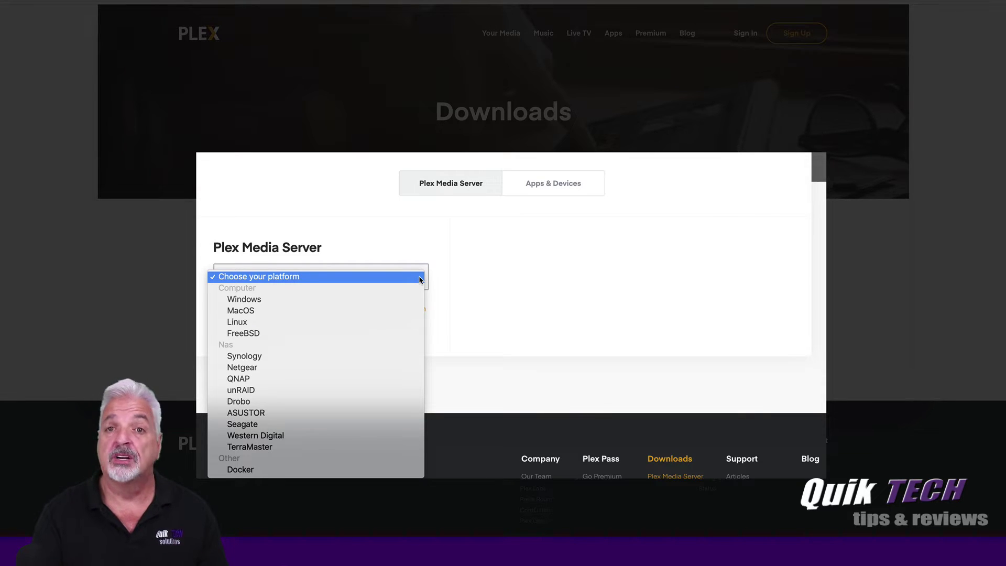
{"action": "left_click", "coordinate": [262, 358]}
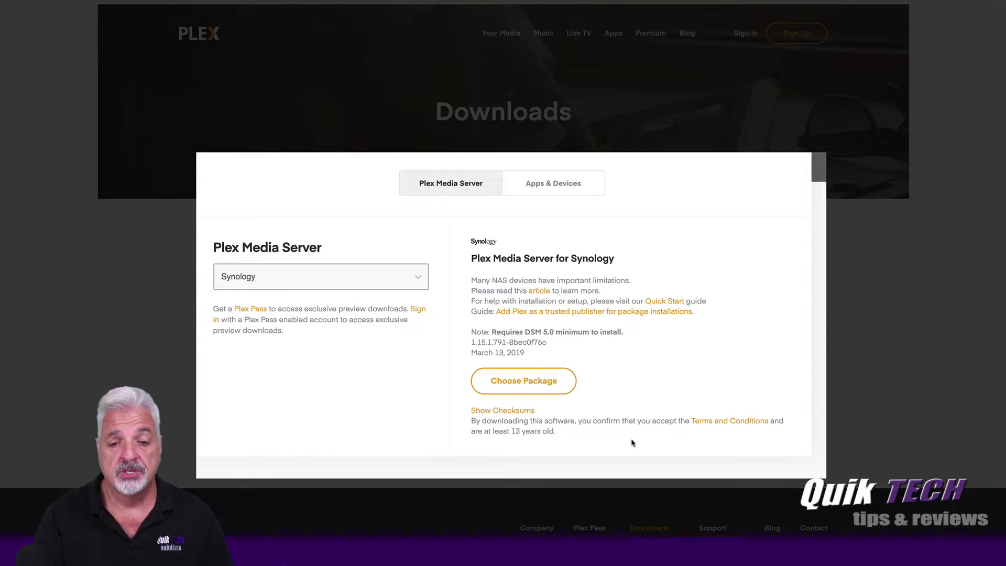
{"action": "left_click", "coordinate": [527, 386]}
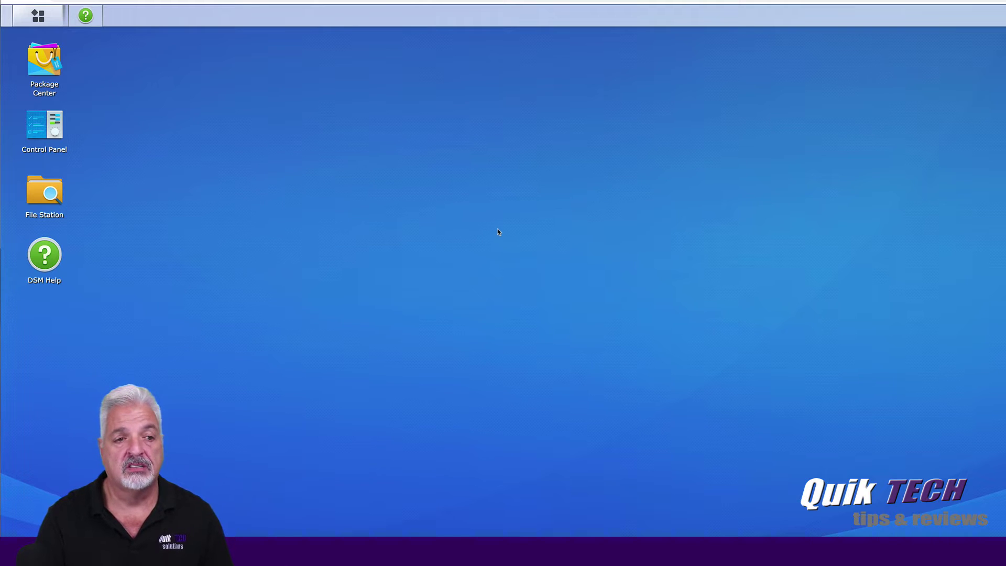
Step: Launch Package Center and begin a Manual Install
{"action": "left_click", "coordinate": [43, 61]}
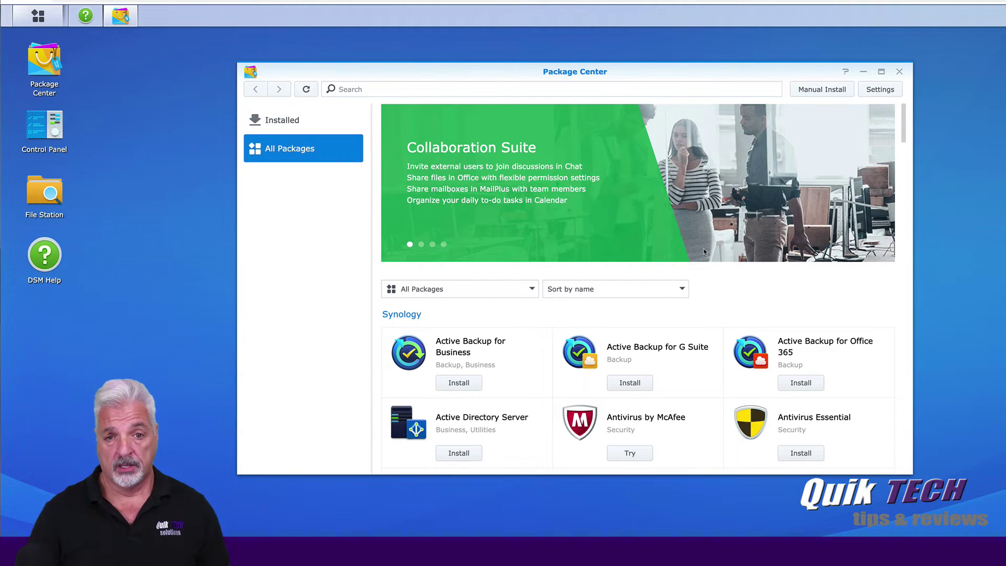
{"action": "left_click", "coordinate": [817, 90]}
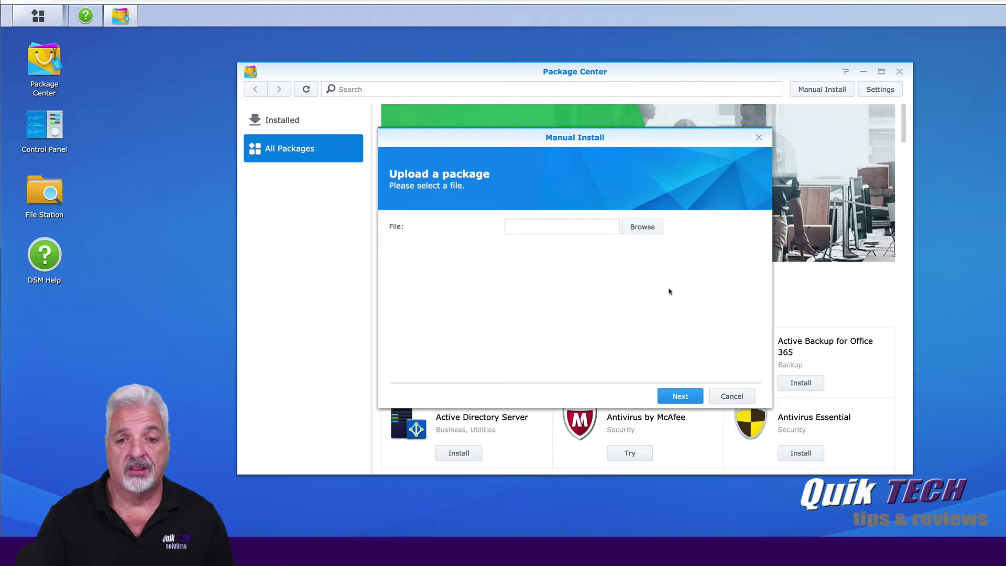
Step: Upload PlexMediaServer-1.15.1.791-8bec0f76c-x86_64.spk from Downloads through Manual Install
{"action": "left_click", "coordinate": [641, 229]}
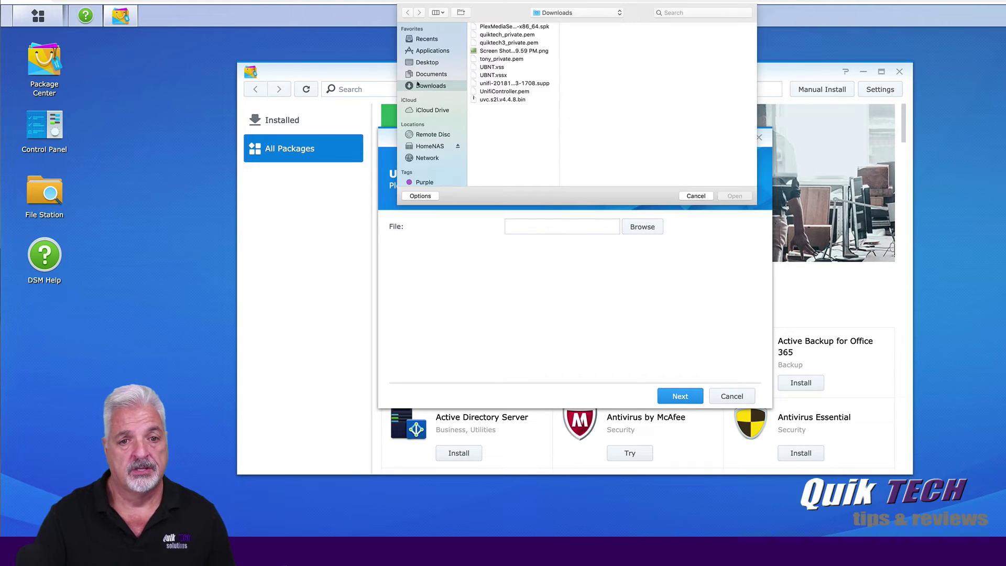
{"action": "left_click", "coordinate": [490, 27]}
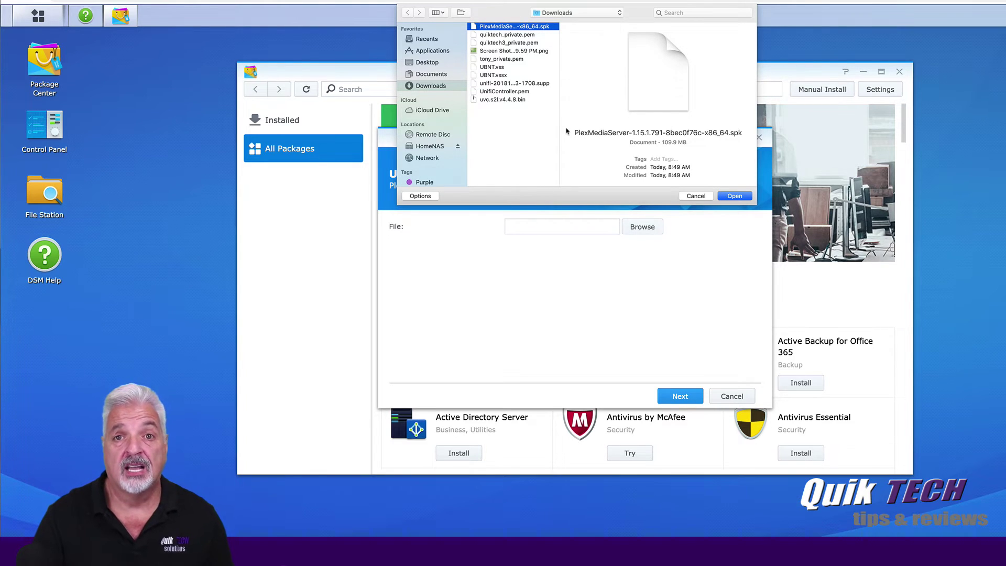
{"action": "left_click", "coordinate": [740, 195]}
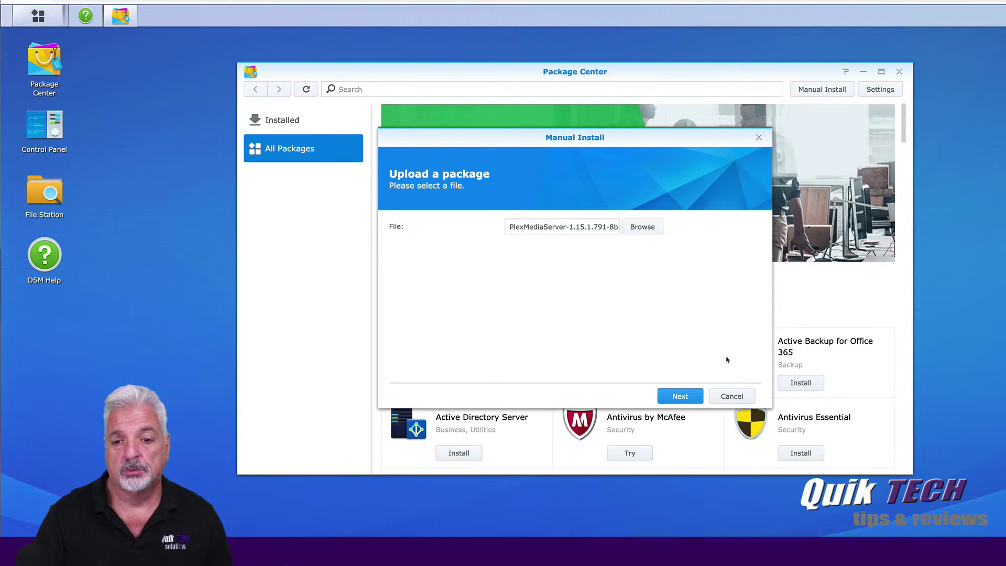
{"action": "left_click", "coordinate": [677, 397]}
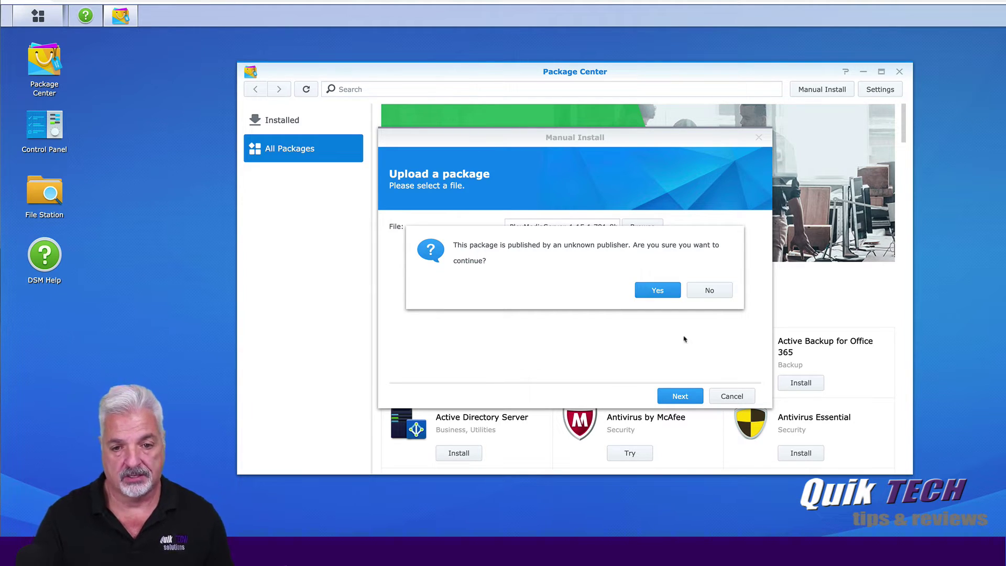
Step: Accept the unknown-publisher warning, install Plex Media Server, confirm it's Running, and close Package Center
{"action": "left_click", "coordinate": [662, 292]}
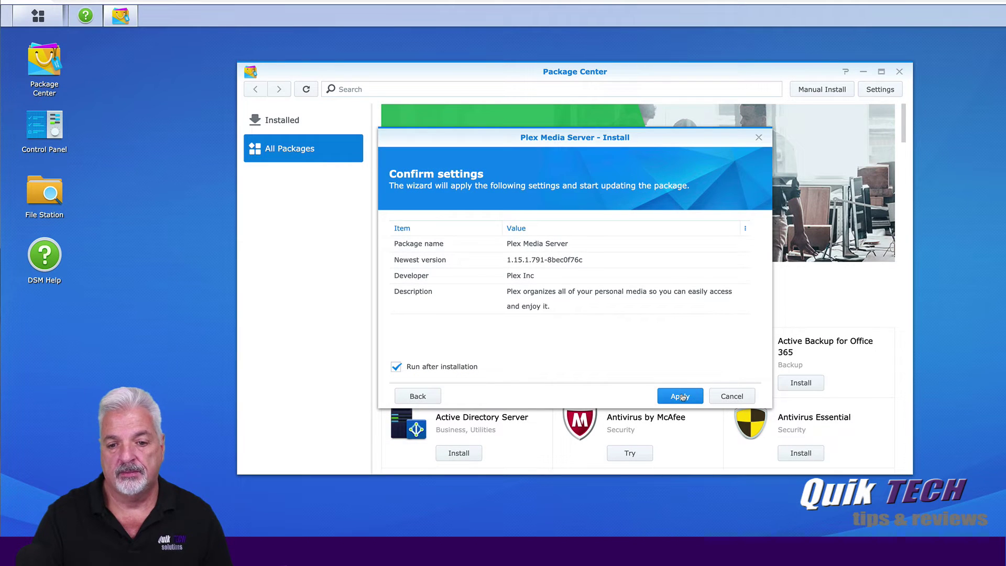
{"action": "left_click", "coordinate": [682, 396]}
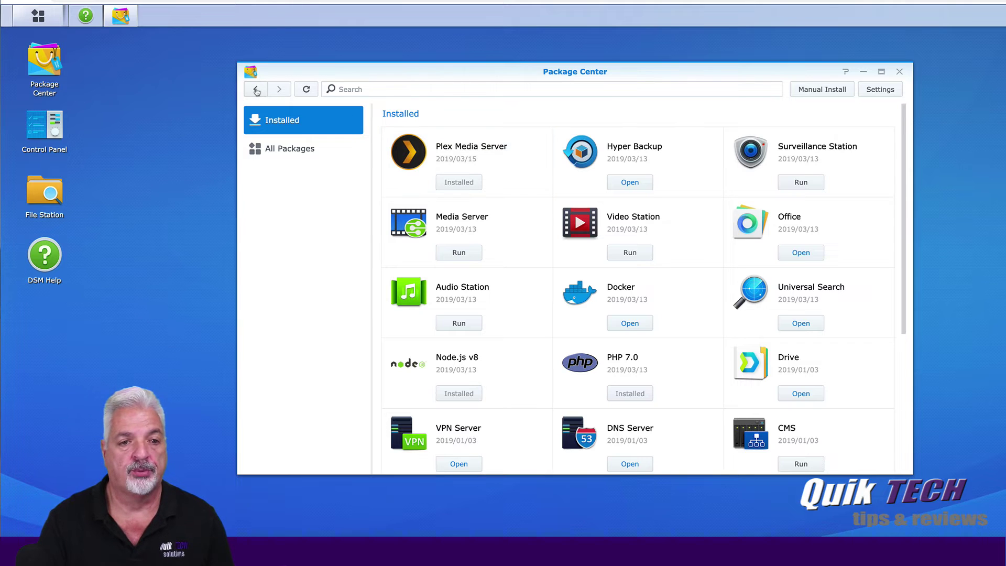
{"action": "left_click", "coordinate": [462, 149]}
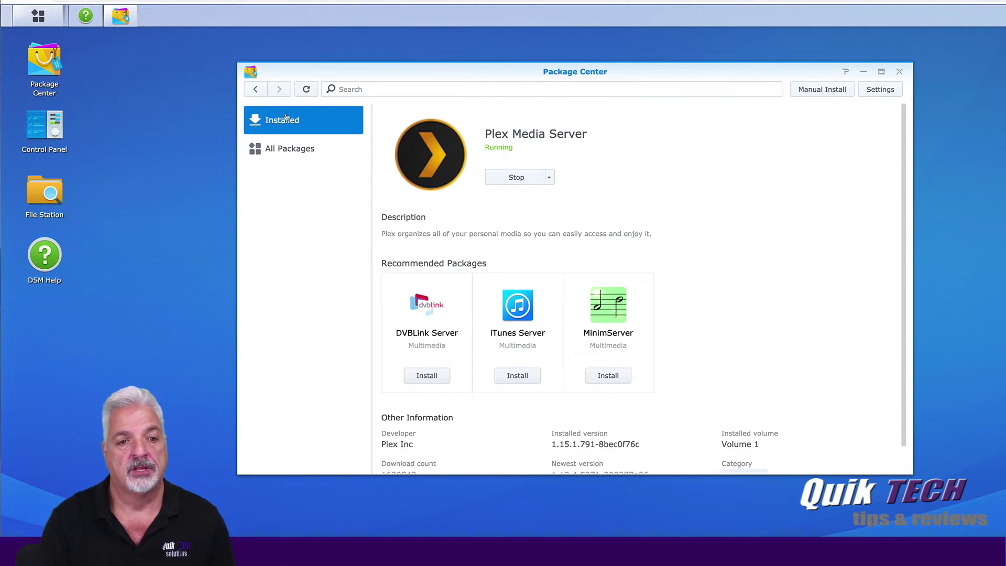
{"action": "left_click", "coordinate": [255, 89]}
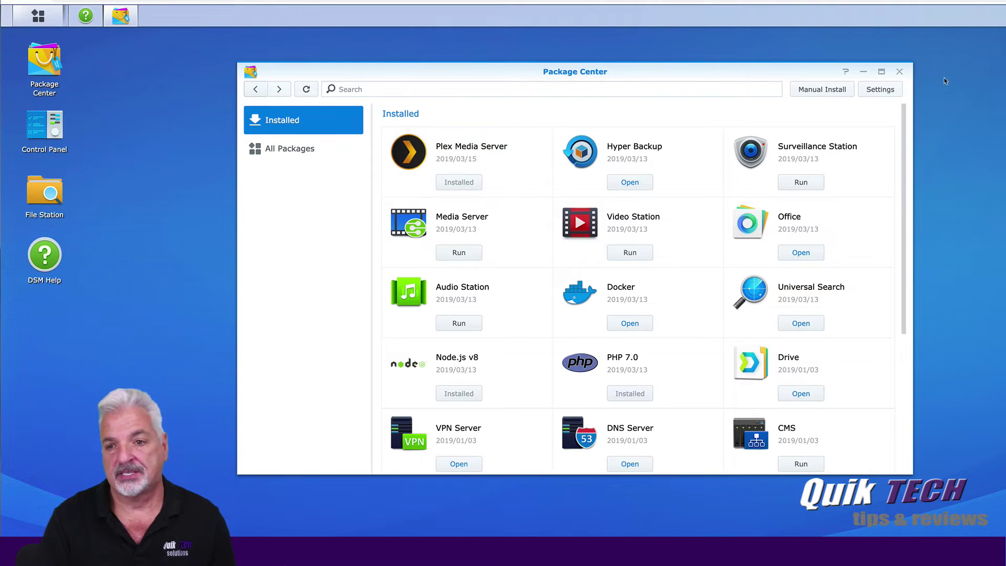
{"action": "left_click", "coordinate": [900, 73]}
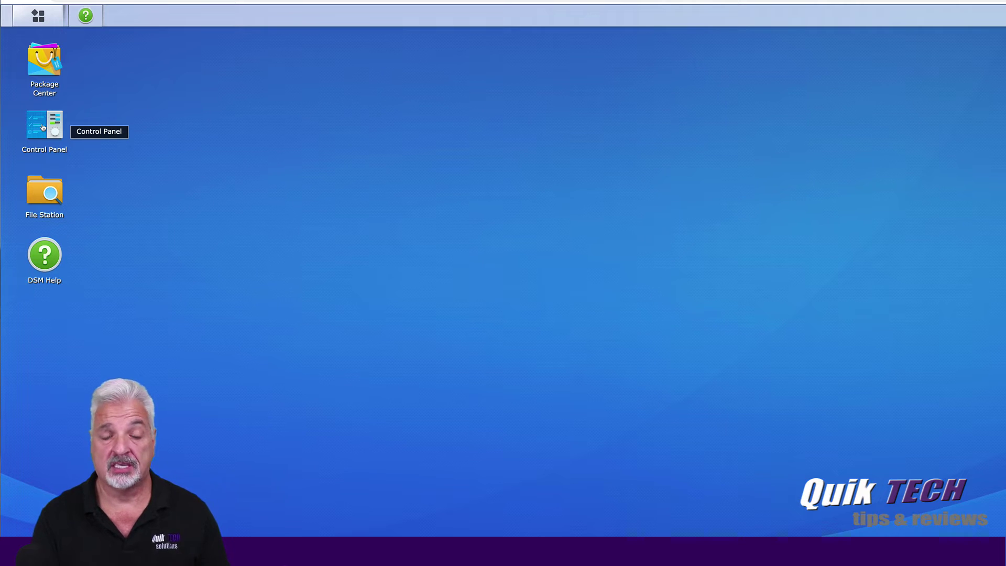
Step: In Control Panel, go to the Shared Folder list and select the Plex folder
{"action": "left_click", "coordinate": [43, 127]}
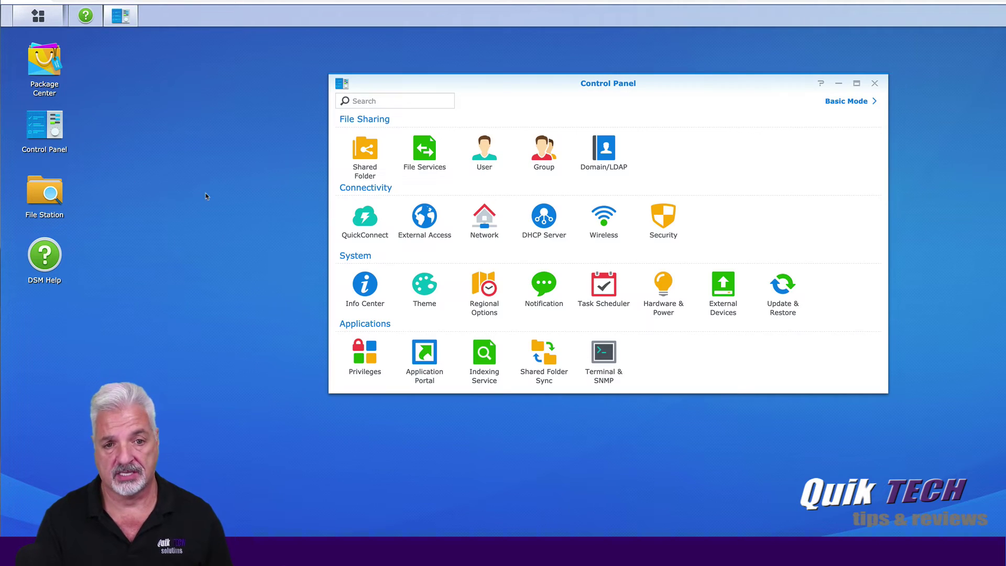
{"action": "left_click_drag", "start_coordinate": [501, 81], "coordinate": [489, 78]}
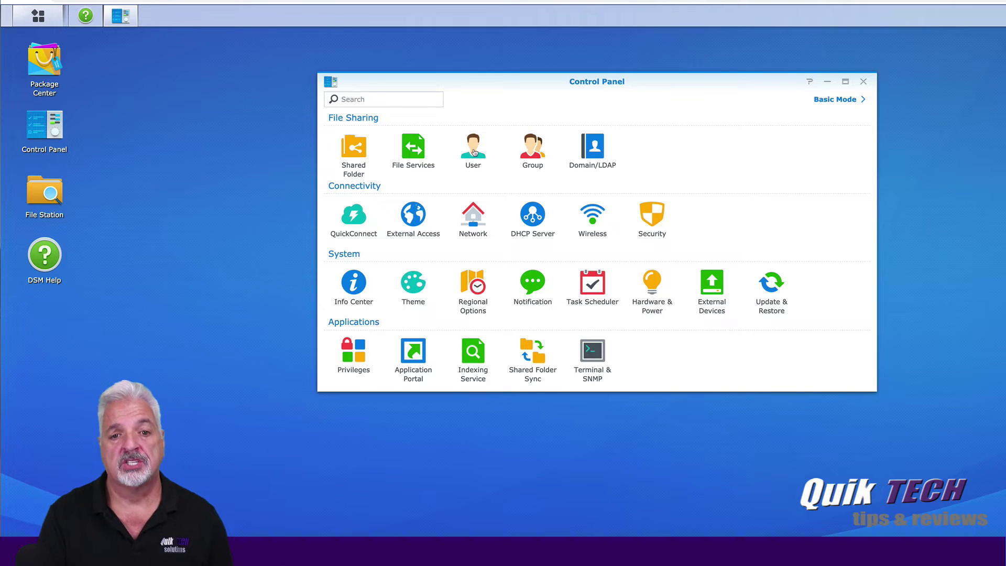
{"action": "left_click", "coordinate": [473, 151]}
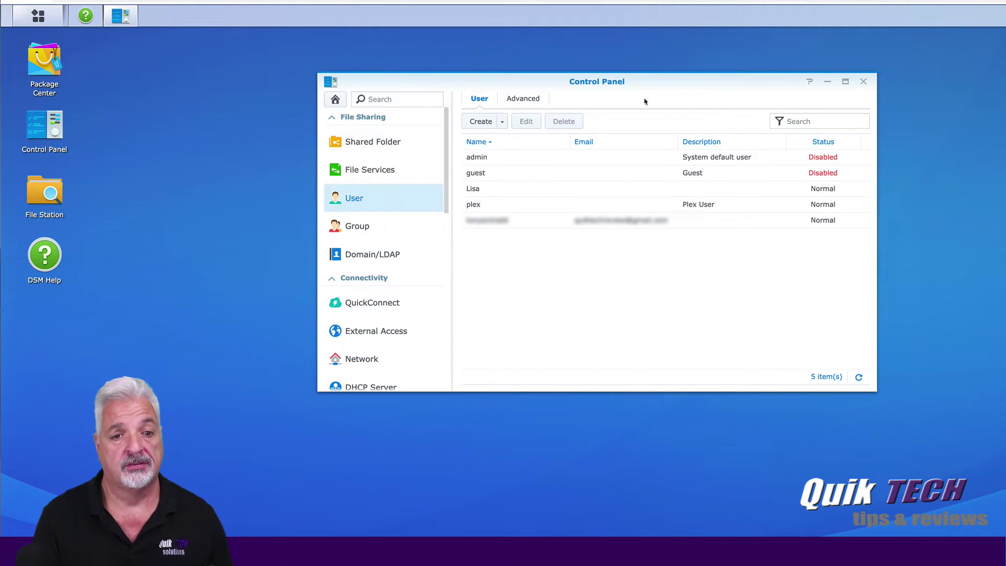
{"action": "left_click", "coordinate": [371, 144]}
{"action": "scroll", "coordinate": [674, 259], "scroll_direction": "down", "scroll_amount": 4}
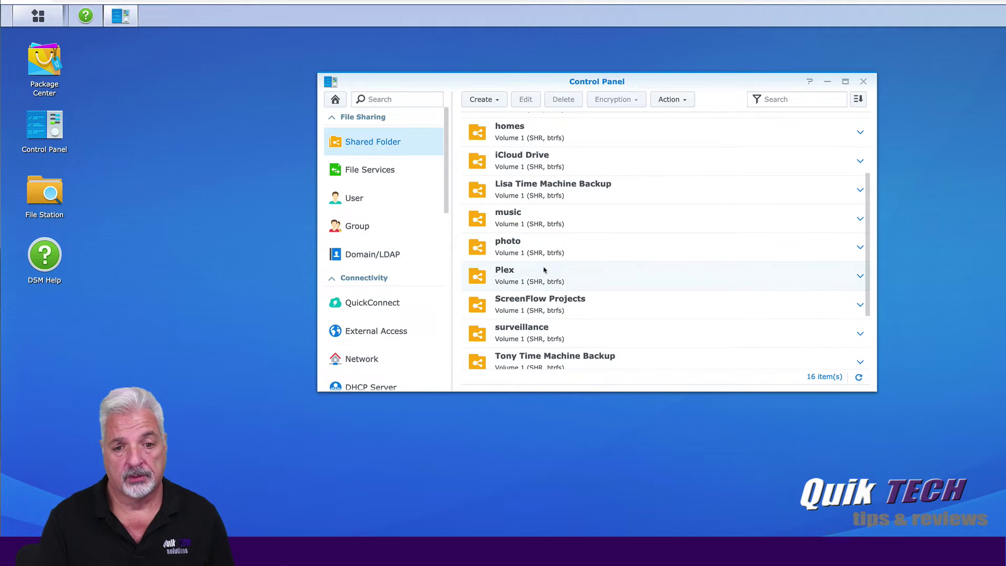
{"action": "left_click", "coordinate": [553, 274]}
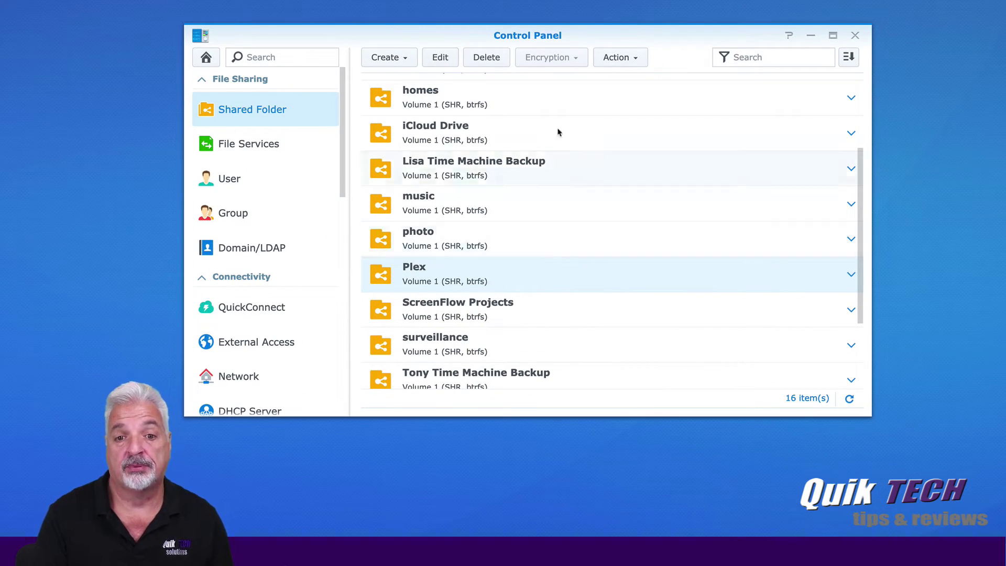
Step: Grant the last listed user Read/Write permission on the Plex shared folder and save
{"action": "left_click", "coordinate": [440, 59]}
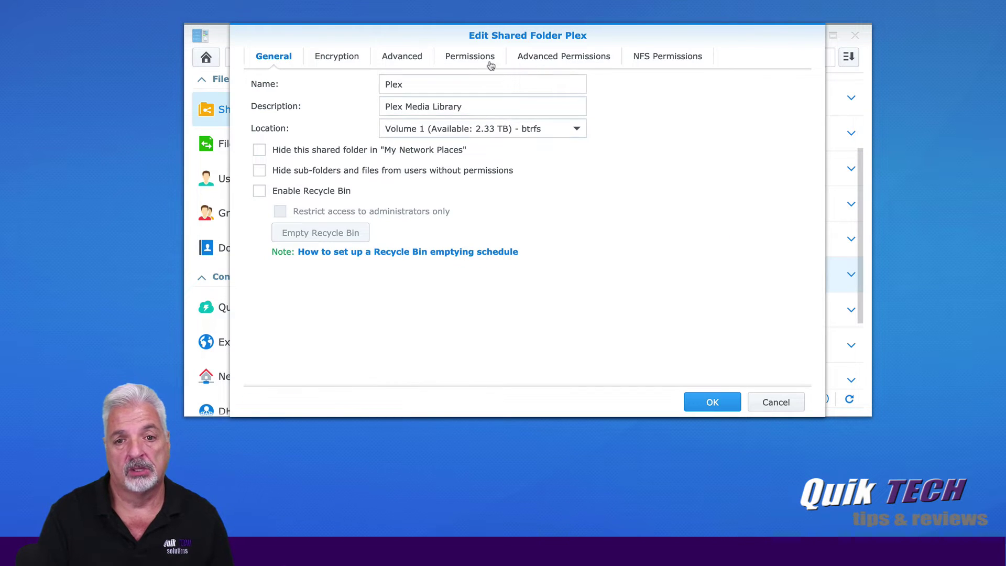
{"action": "left_click", "coordinate": [465, 57]}
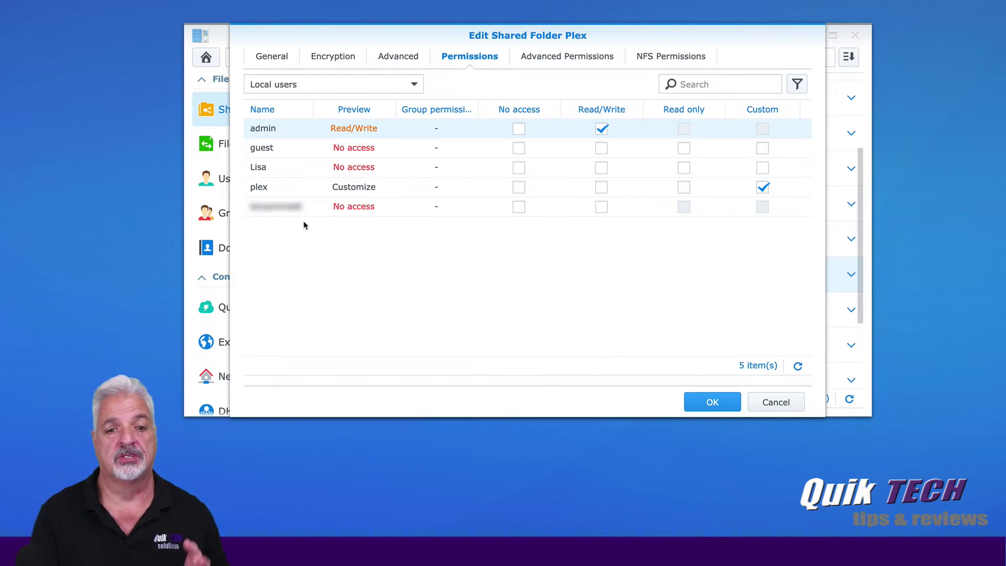
{"action": "left_click", "coordinate": [602, 207]}
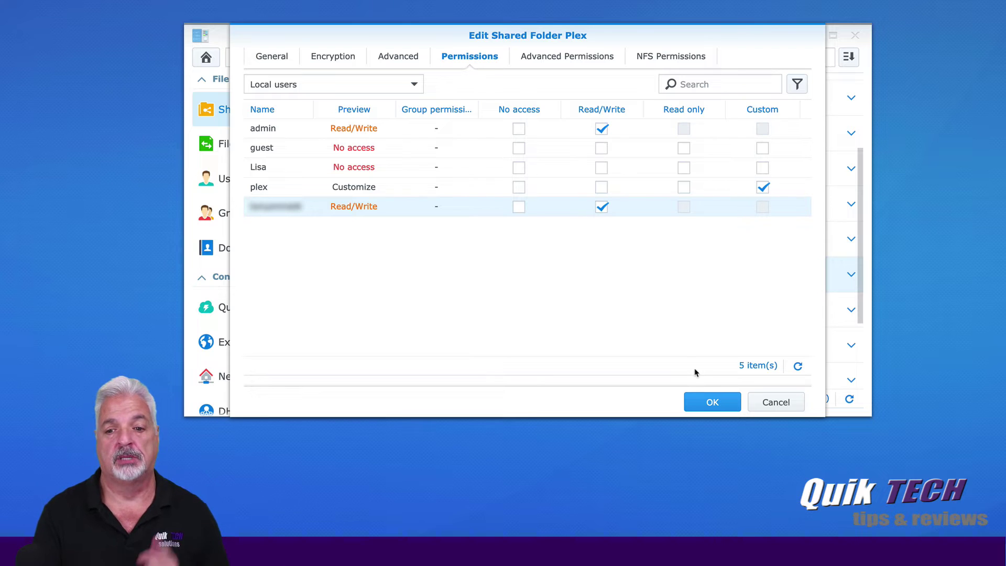
{"action": "left_click", "coordinate": [712, 405]}
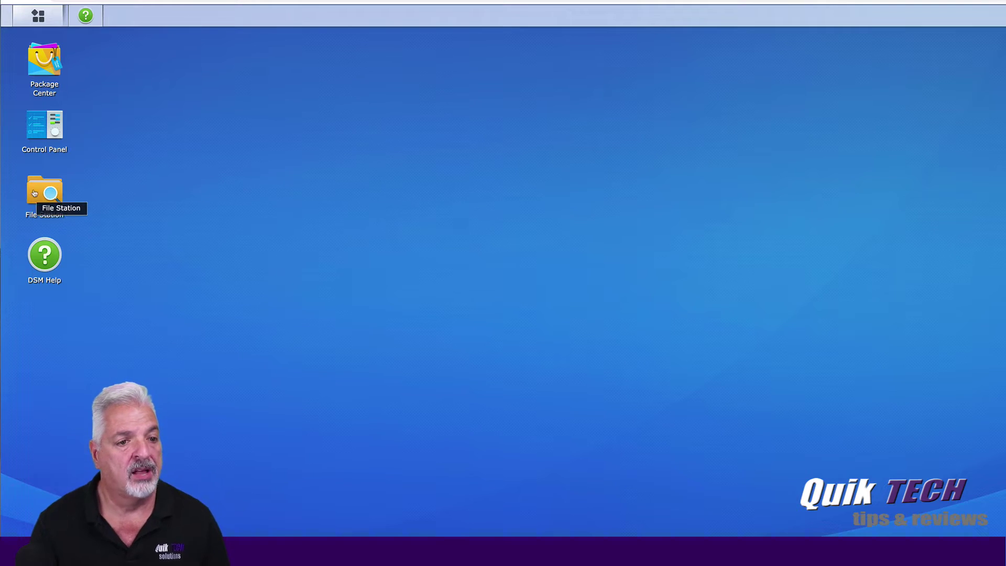
Step: Open the Plex folder in File Station and create a Movies folder there
{"action": "left_click", "coordinate": [37, 192]}
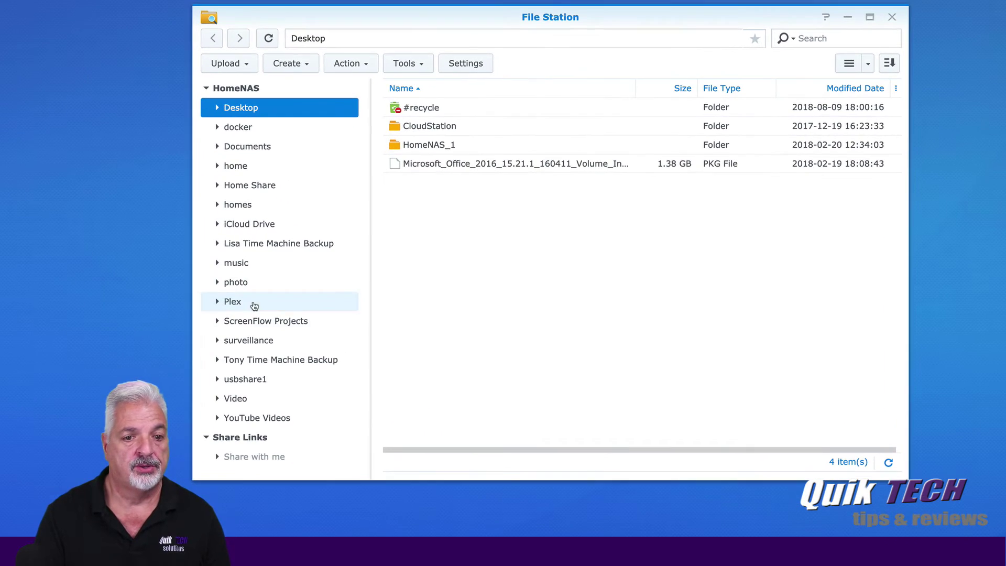
{"action": "left_click", "coordinate": [237, 303]}
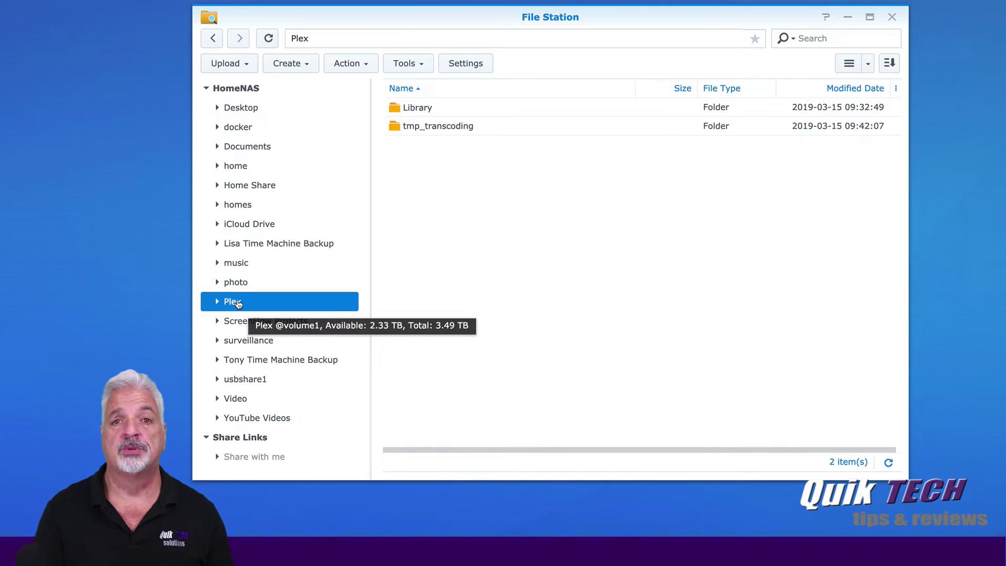
{"action": "right_click", "coordinate": [437, 176]}
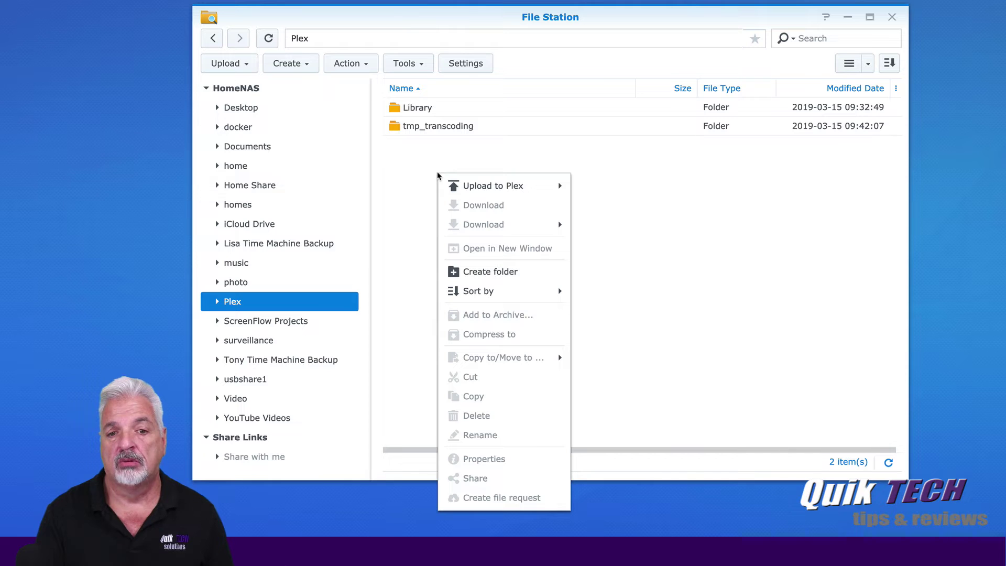
{"action": "left_click", "coordinate": [487, 272]}
{"action": "type", "text": "Movies"}
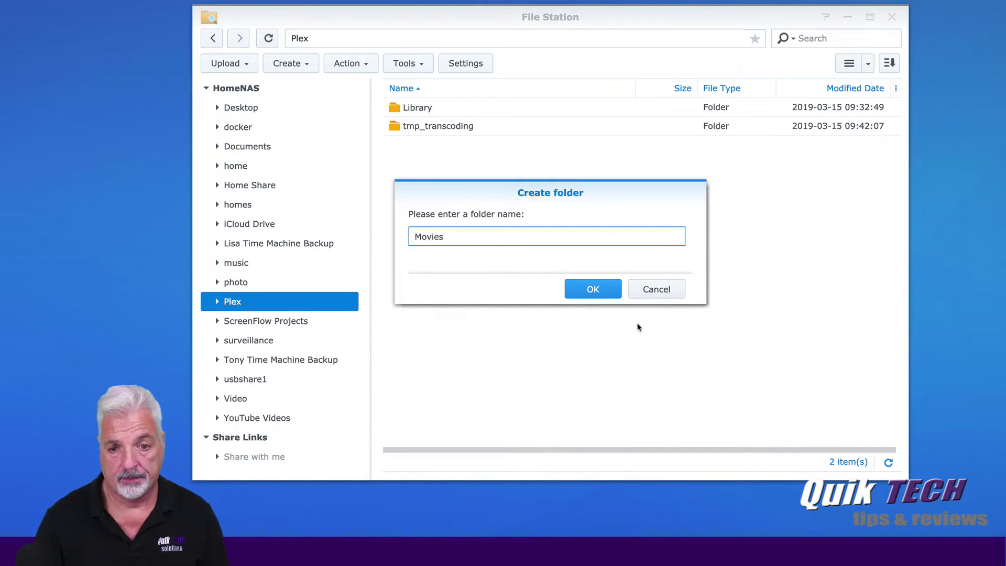
{"action": "left_click", "coordinate": [593, 291]}
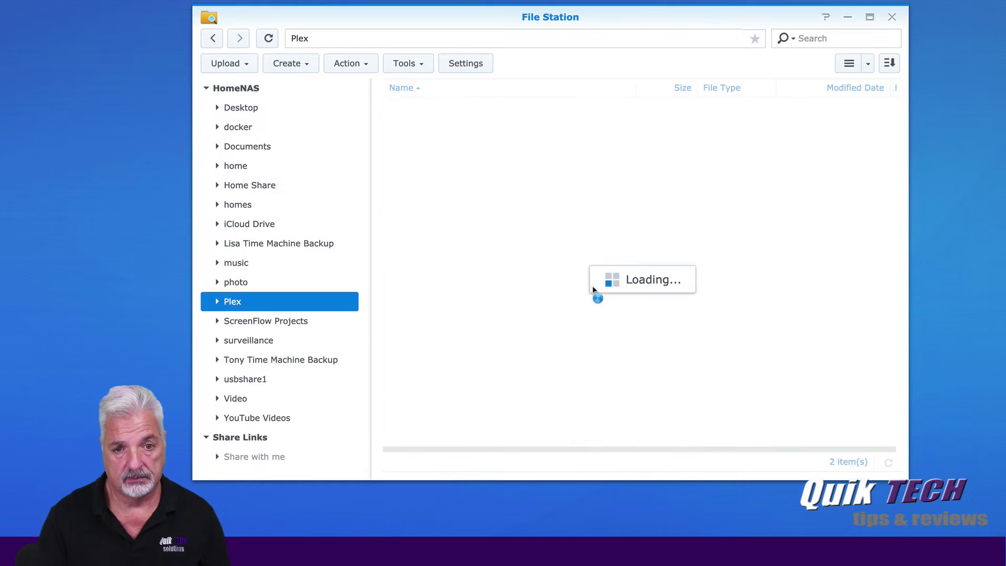
Step: Create a My Music folder in the Plex folder alongside Movies
{"action": "right_click", "coordinate": [476, 223]}
{"action": "left_click", "coordinate": [524, 322]}
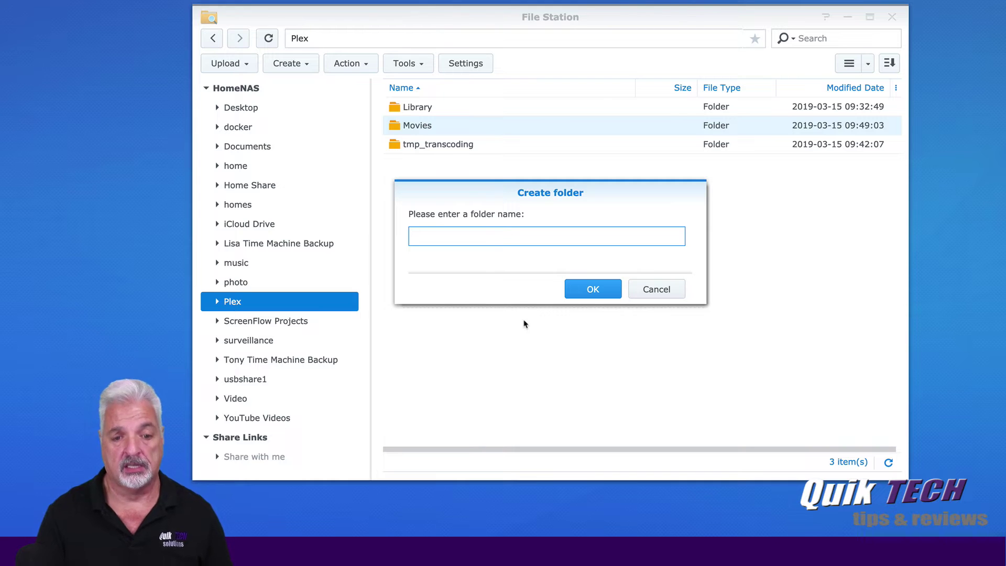
{"action": "type", "text": "My Music"}
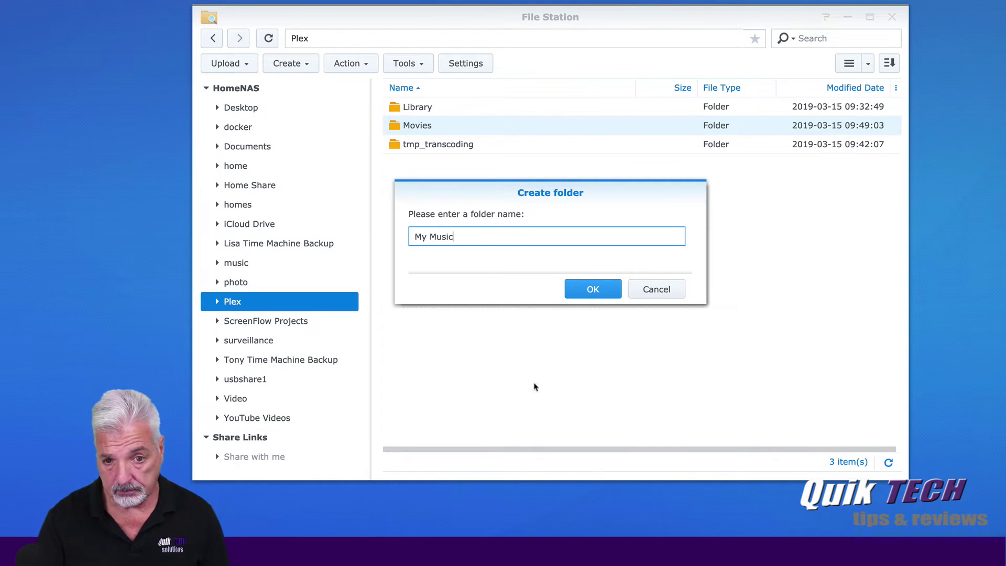
{"action": "left_click", "coordinate": [591, 288]}
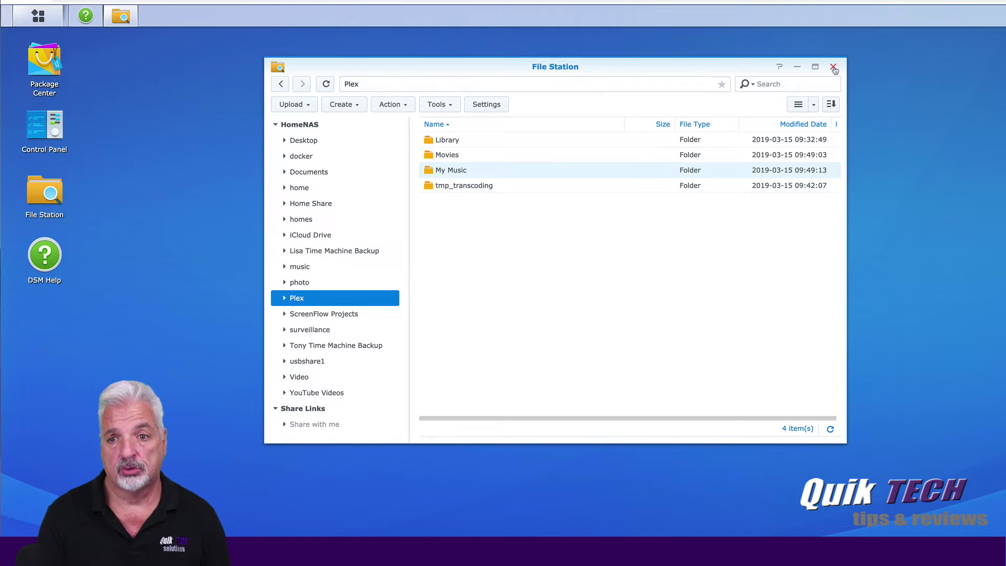
Step: Close File Station and launch Plex Media Server from the Main Menu
{"action": "left_click", "coordinate": [833, 67]}
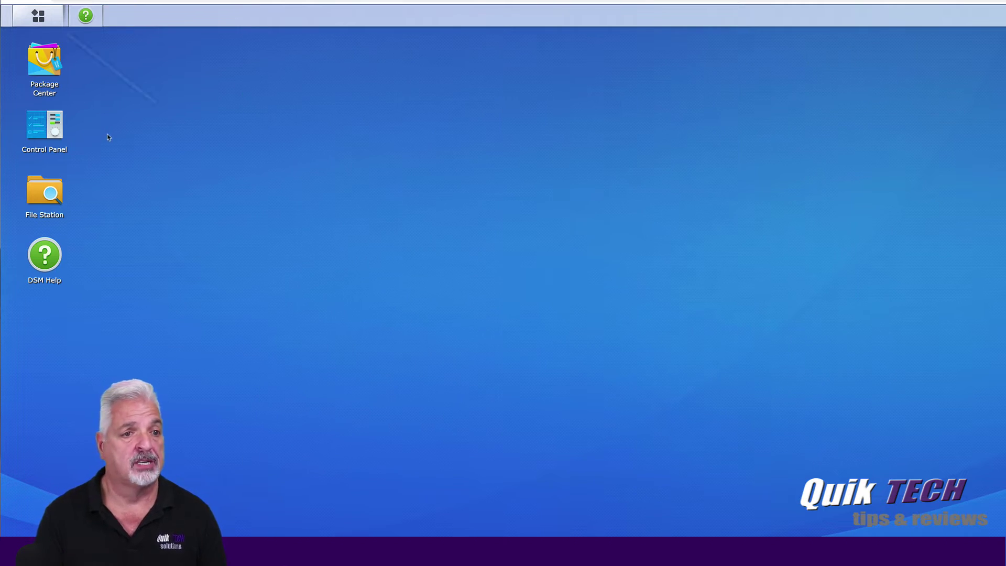
{"action": "left_click", "coordinate": [38, 16]}
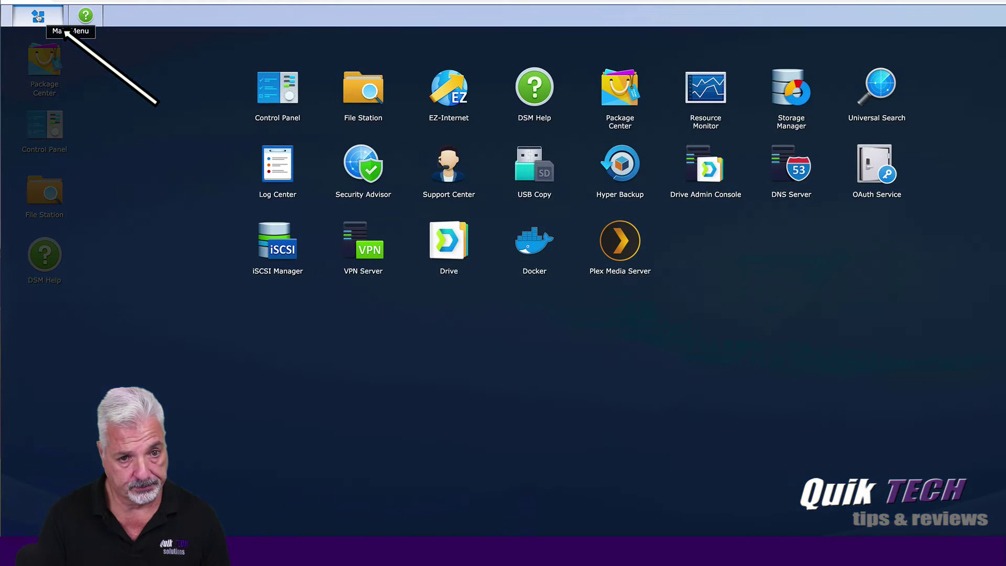
{"action": "left_click", "coordinate": [623, 243]}
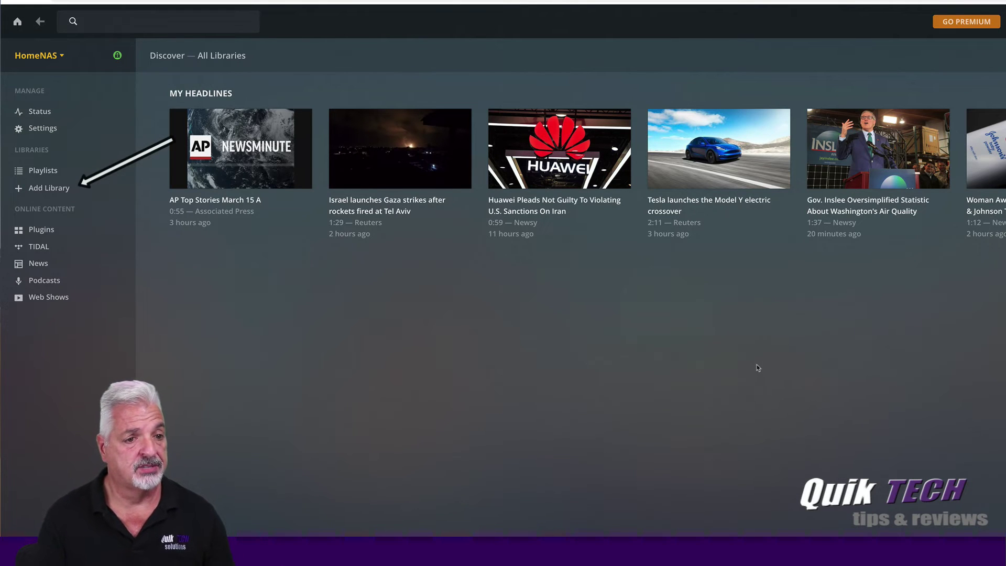
Step: Start adding a new Plex library of type Movies
{"action": "left_click", "coordinate": [49, 188]}
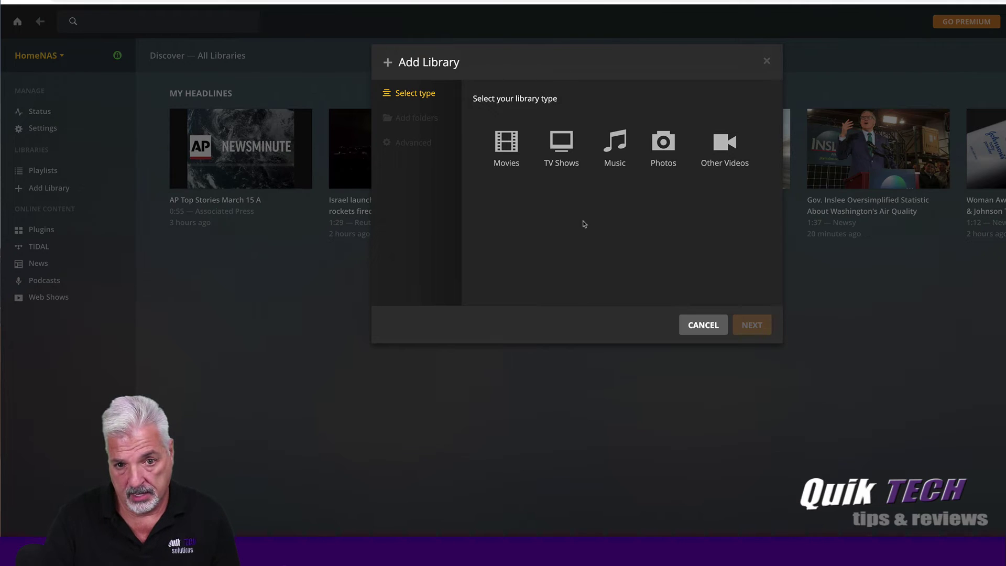
{"action": "left_click", "coordinate": [505, 140]}
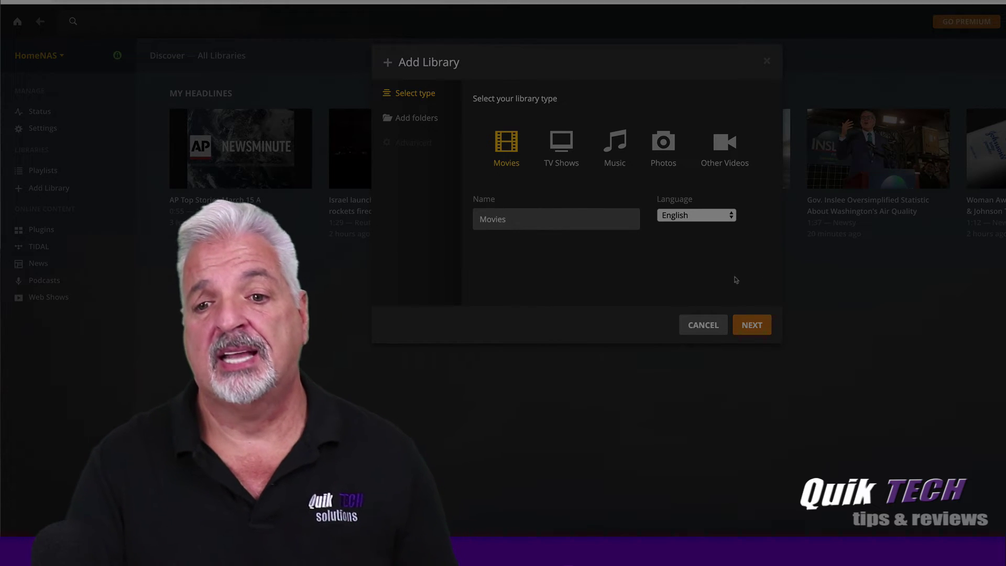
{"action": "left_click", "coordinate": [751, 325]}
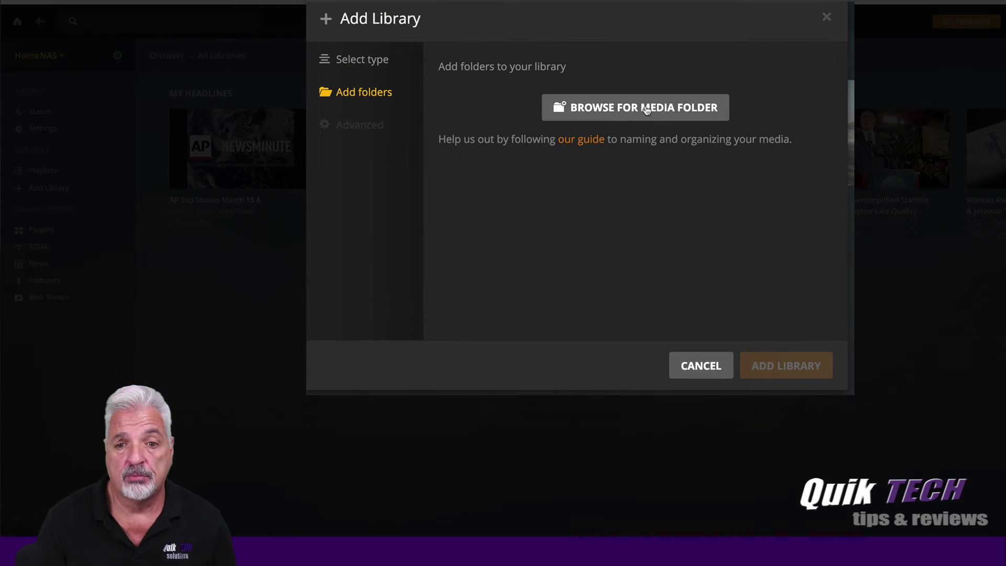
Step: Set the library's media folder to /volume1/Plex/Movies and create the library
{"action": "left_click", "coordinate": [646, 111]}
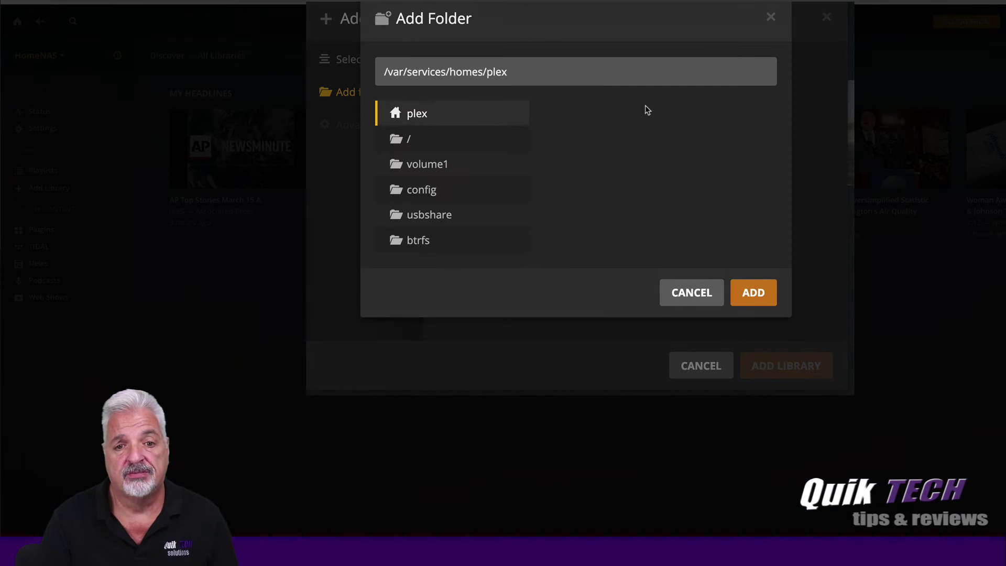
{"action": "left_click", "coordinate": [431, 164]}
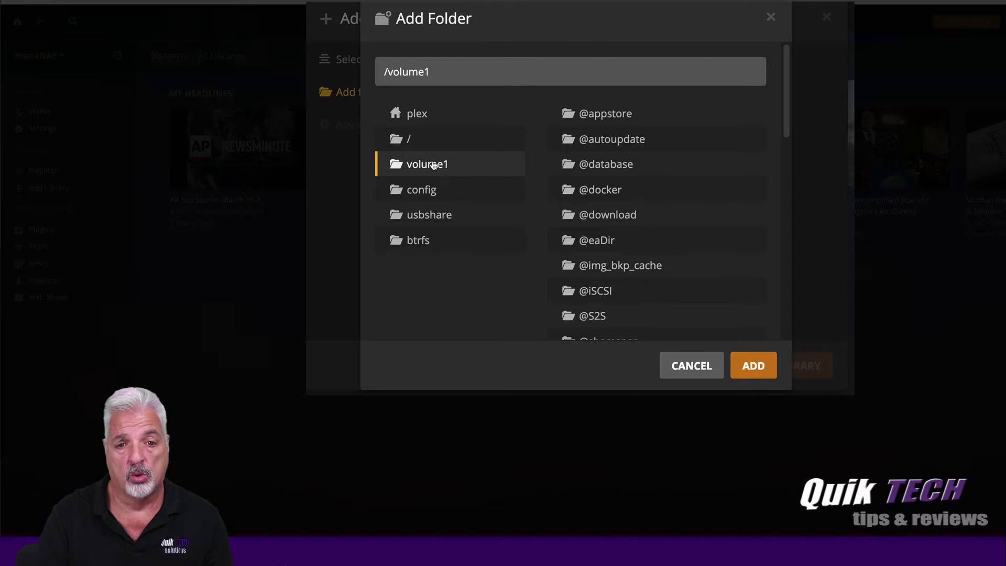
{"action": "scroll", "coordinate": [634, 211], "scroll_direction": "down", "scroll_amount": 2}
{"action": "scroll", "coordinate": [637, 210], "scroll_direction": "down", "scroll_amount": 10}
{"action": "scroll", "coordinate": [639, 209], "scroll_direction": "down", "scroll_amount": 1}
{"action": "left_click", "coordinate": [600, 209]}
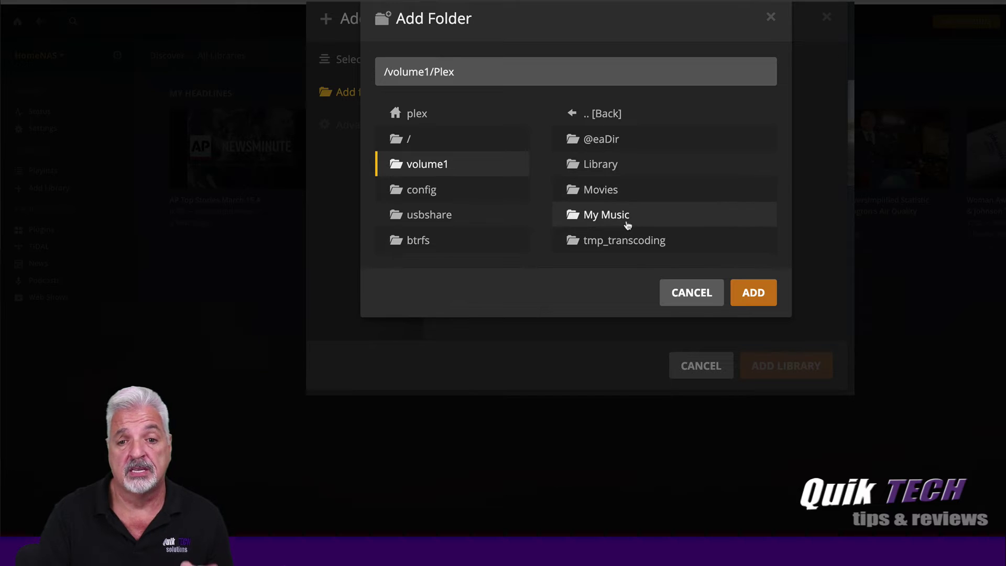
{"action": "left_click", "coordinate": [608, 193]}
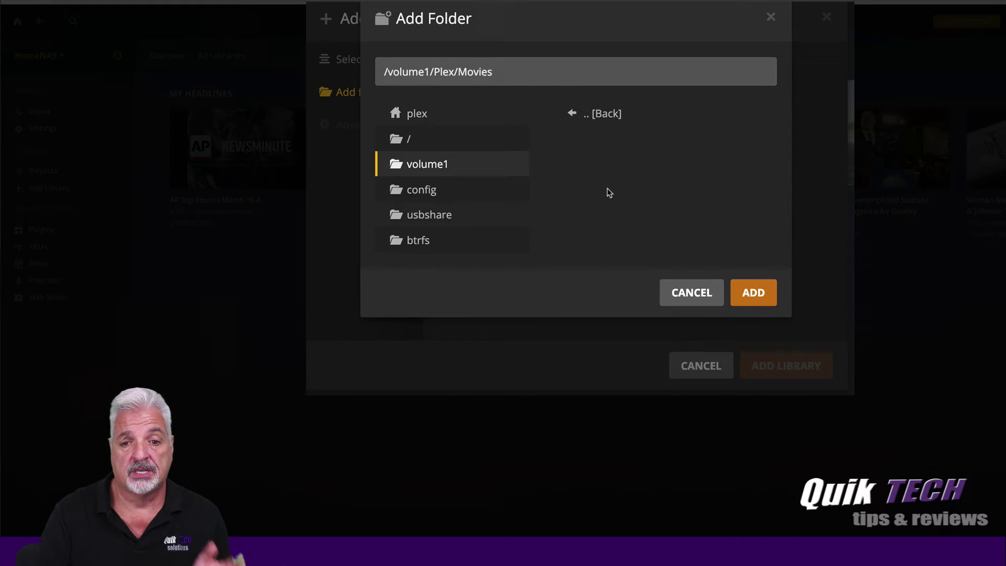
{"action": "left_click", "coordinate": [754, 294]}
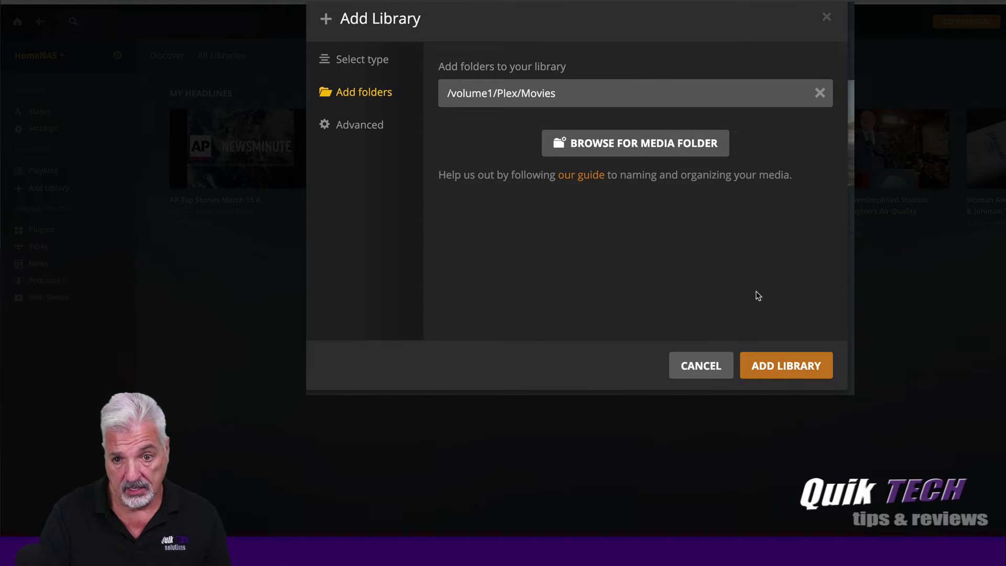
{"action": "left_click", "coordinate": [788, 365]}
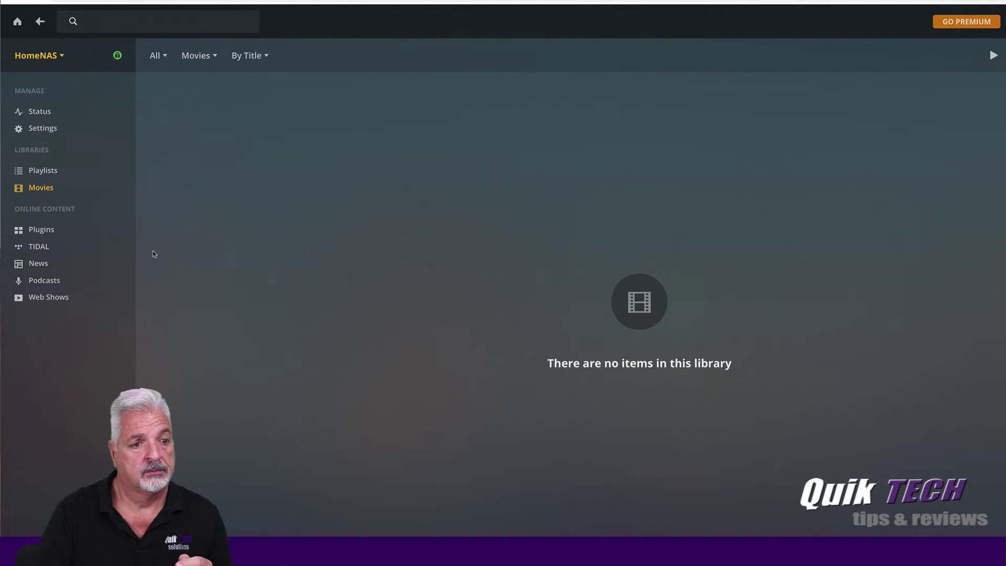
Step: Start a new Music library and name it My Music
{"action": "mouse_move", "coordinate": [118, 183]}
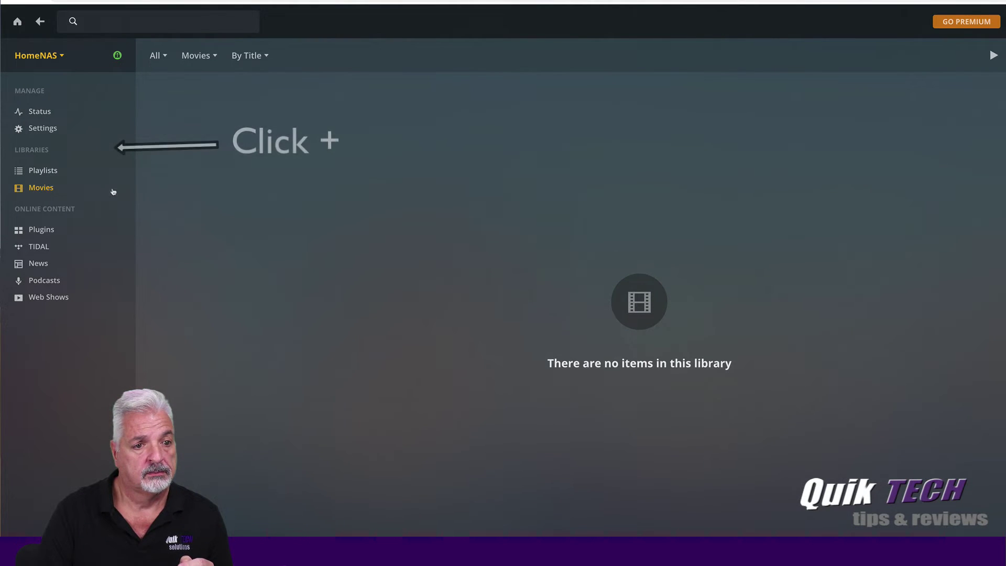
{"action": "left_click", "coordinate": [105, 150]}
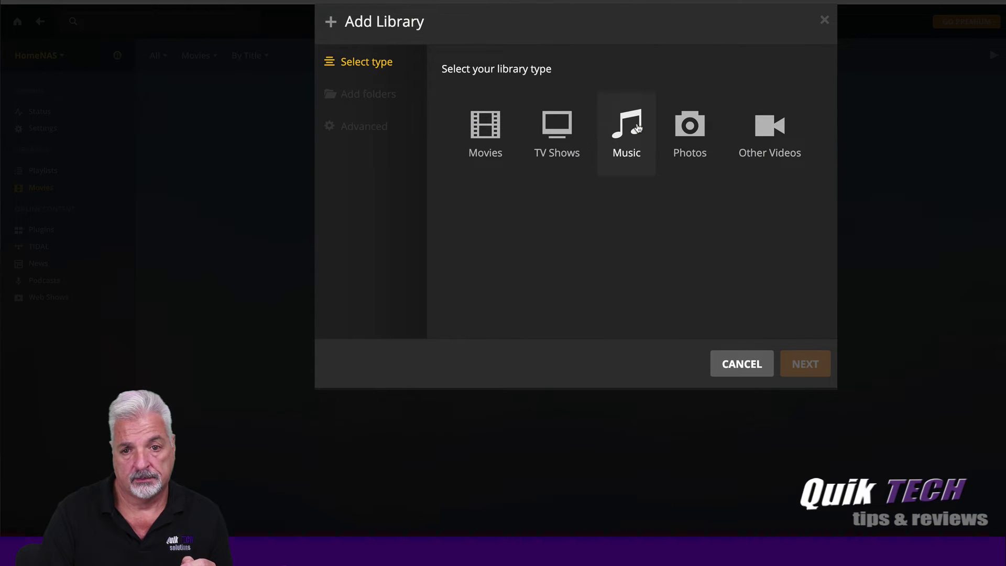
{"action": "left_click", "coordinate": [638, 127]}
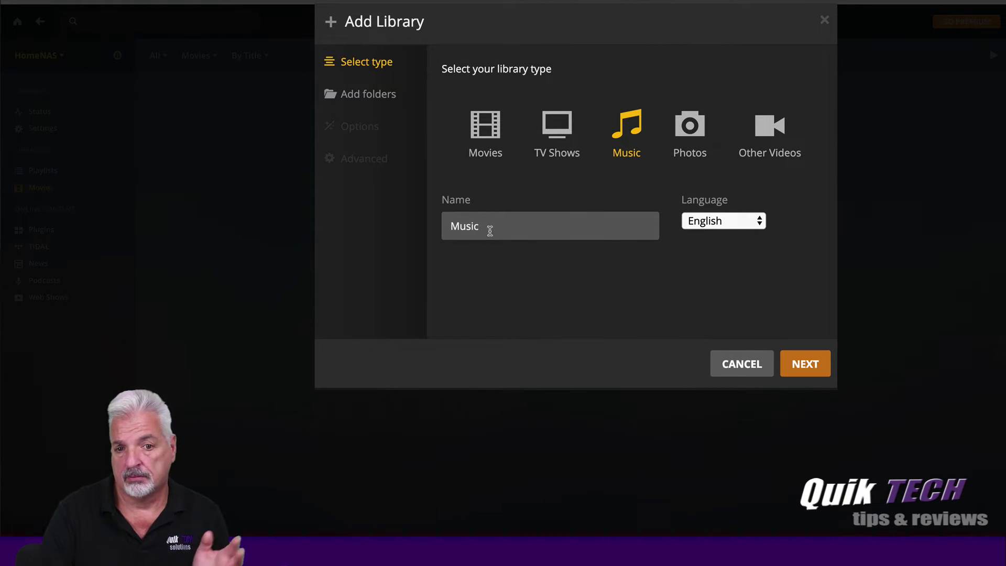
{"action": "left_click", "coordinate": [452, 228]}
{"action": "type", "text": "My"}
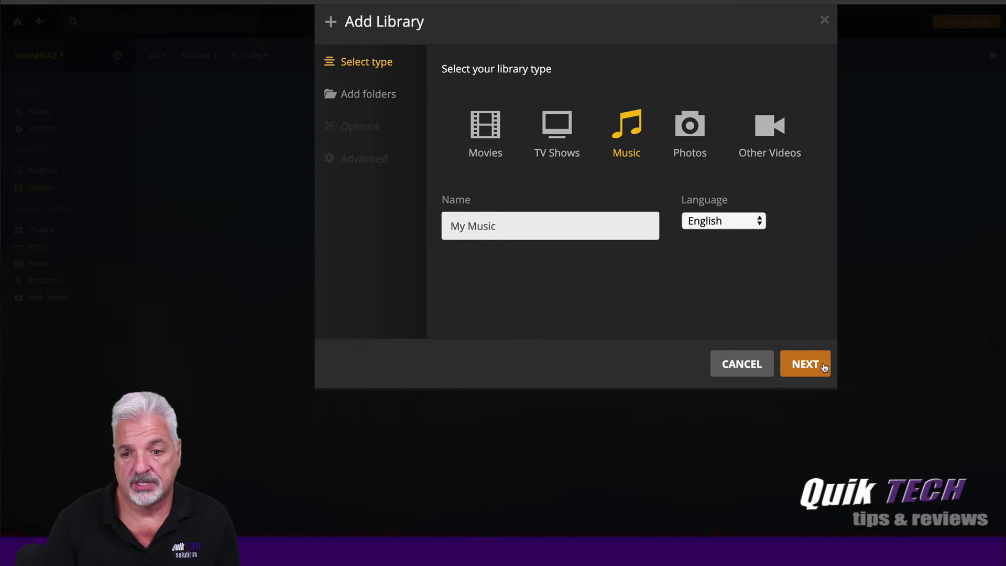
{"action": "left_click", "coordinate": [822, 365]}
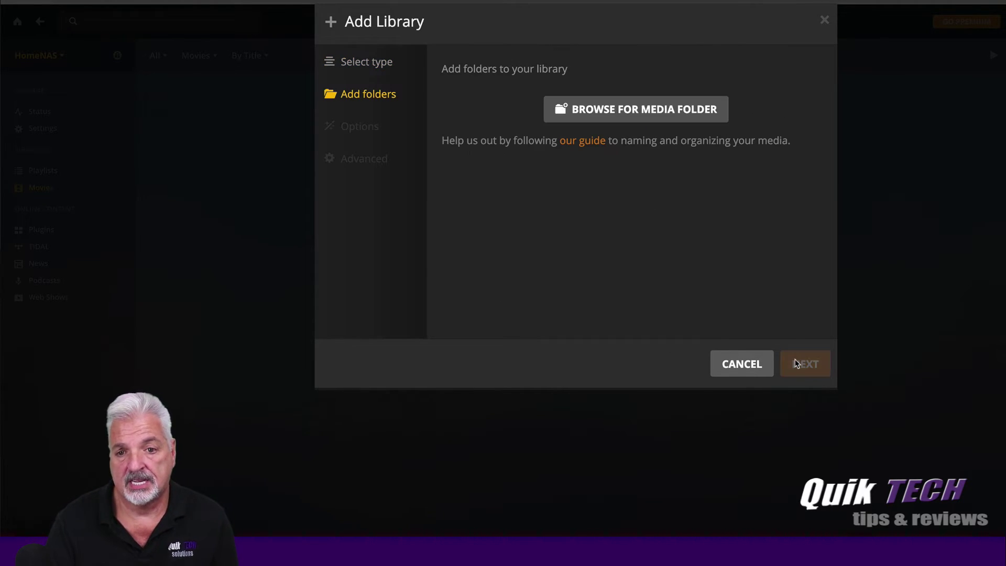
Step: Add the /volume1/Plex/My Music folder as the library's source
{"action": "left_click", "coordinate": [644, 112]}
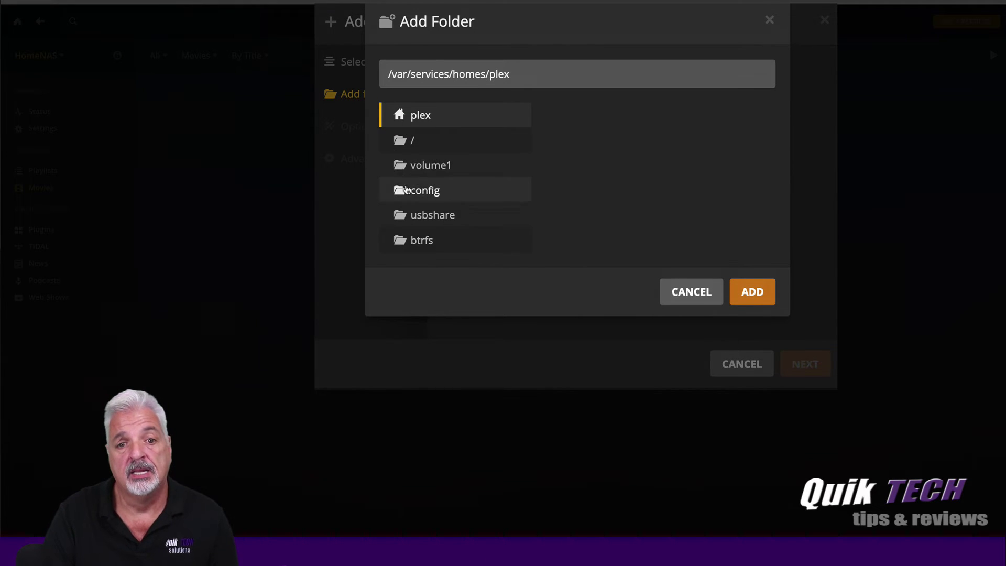
{"action": "left_click", "coordinate": [419, 167]}
{"action": "scroll", "coordinate": [694, 240], "scroll_direction": "down", "scroll_amount": 15}
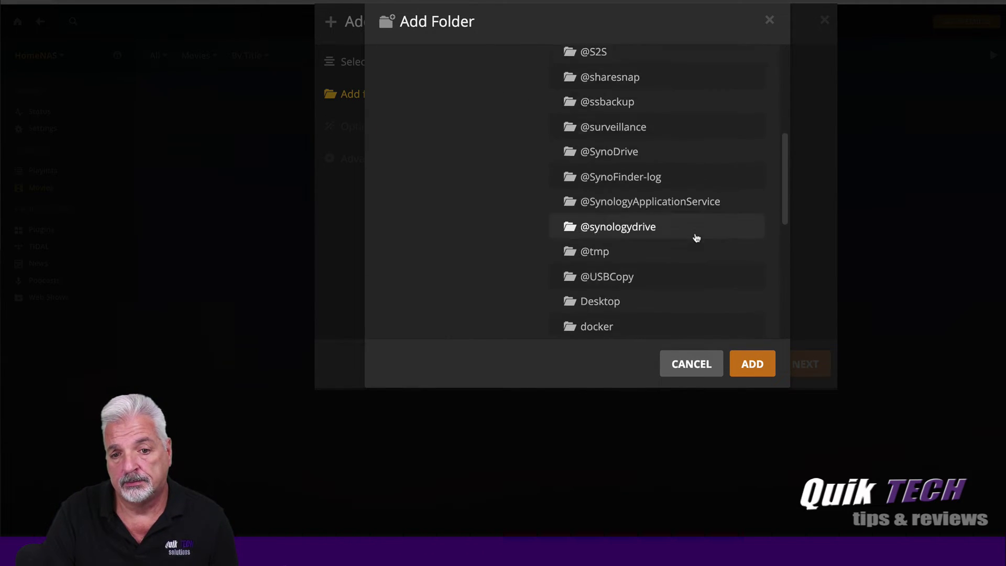
{"action": "left_click", "coordinate": [613, 294]}
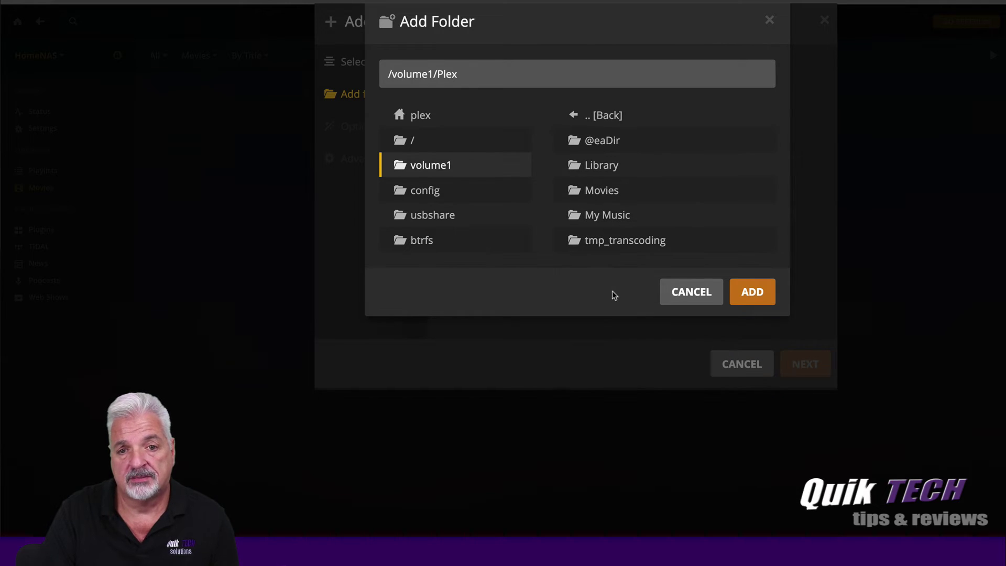
{"action": "left_click", "coordinate": [602, 220]}
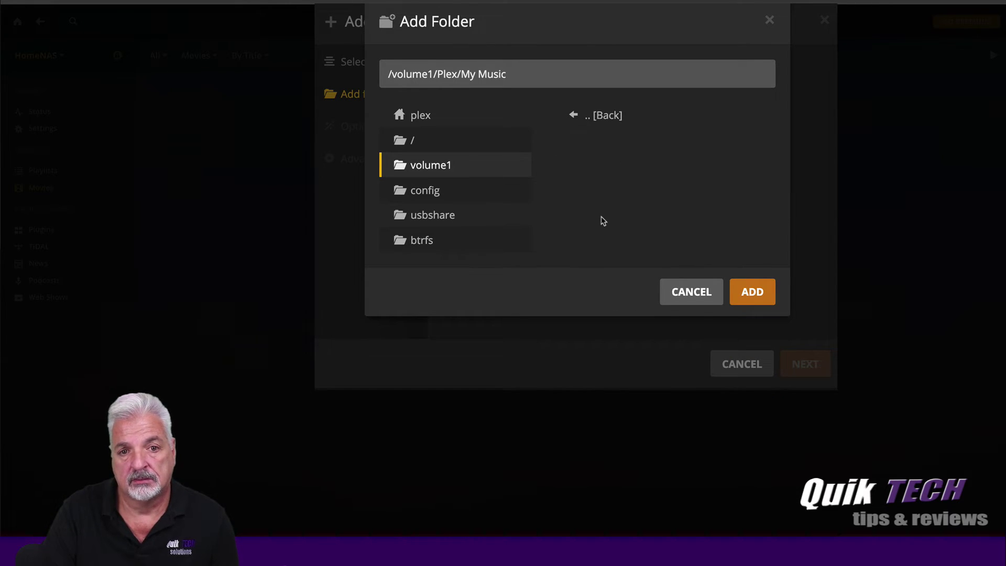
{"action": "left_click", "coordinate": [752, 295]}
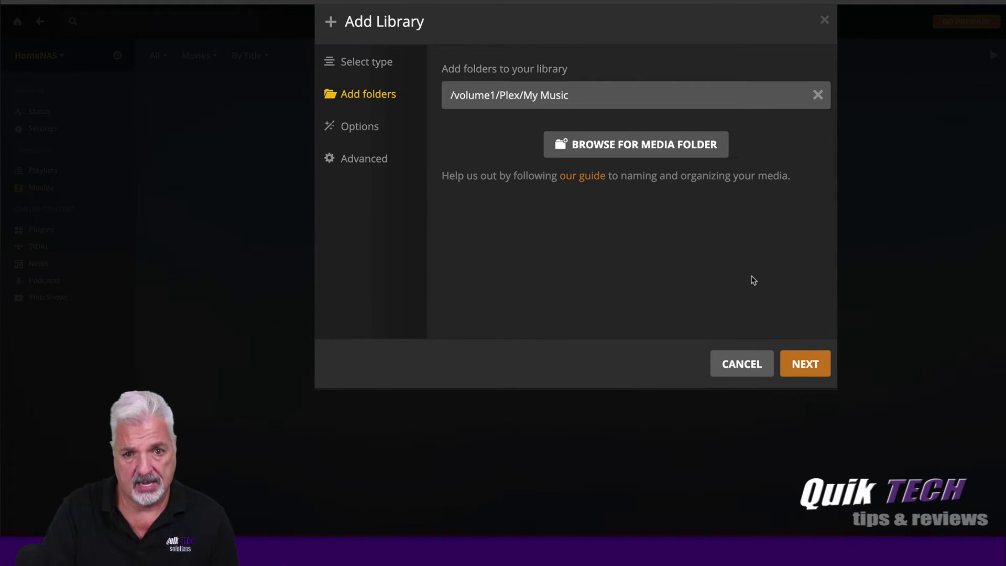
Step: Keep the default music and advanced options and create the My Music library
{"action": "left_click", "coordinate": [800, 366]}
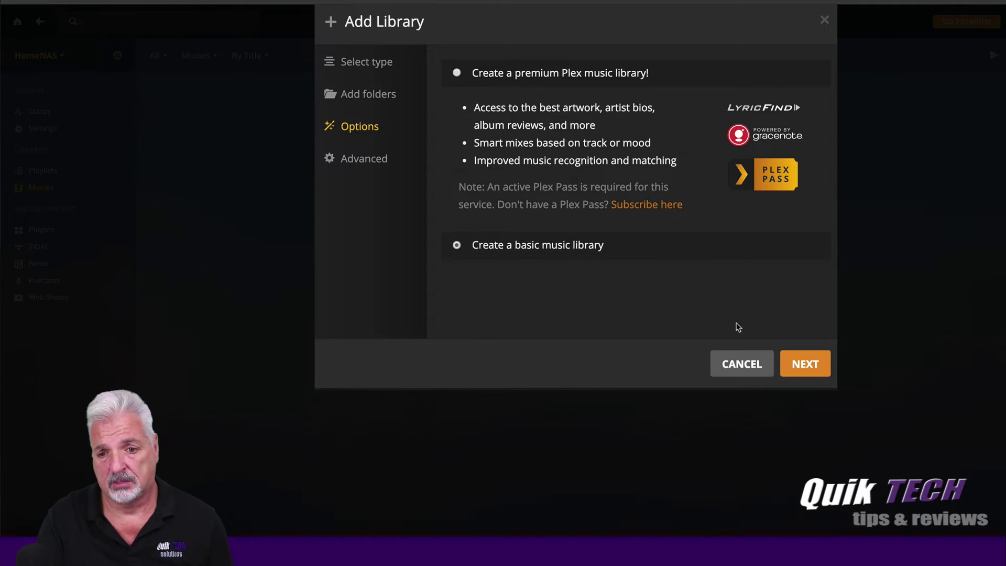
{"action": "left_click", "coordinate": [803, 375]}
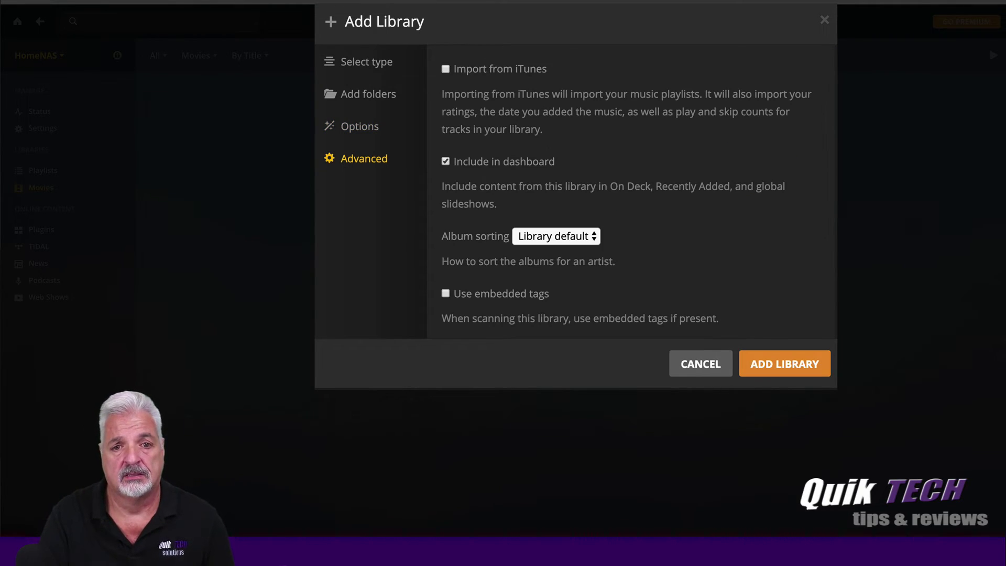
{"action": "scroll", "coordinate": [707, 229], "scroll_direction": "down", "scroll_amount": 2}
{"action": "scroll", "coordinate": [711, 230], "scroll_direction": "down", "scroll_amount": 3}
{"action": "scroll", "coordinate": [710, 228], "scroll_direction": "up", "scroll_amount": 5}
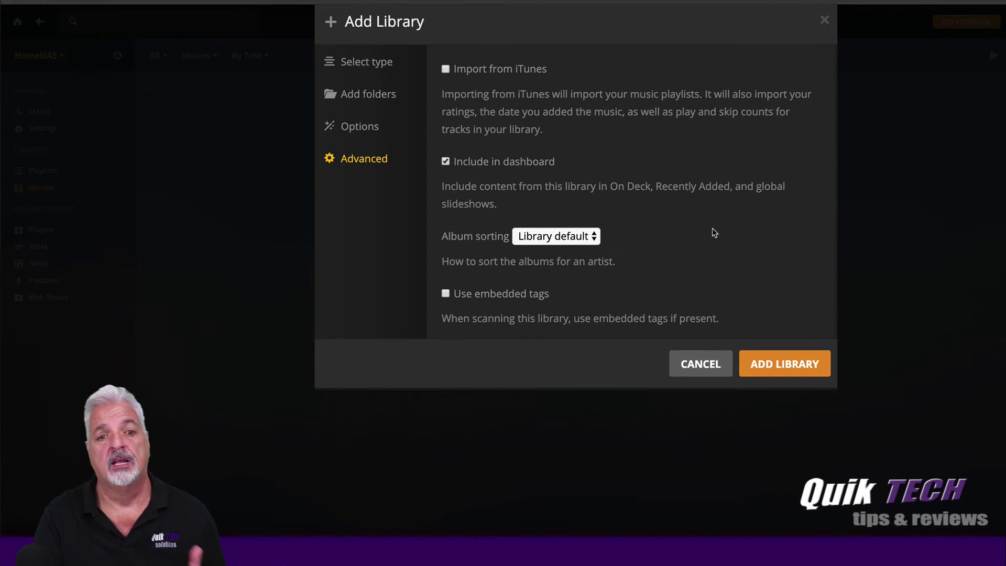
{"action": "left_click", "coordinate": [787, 369]}
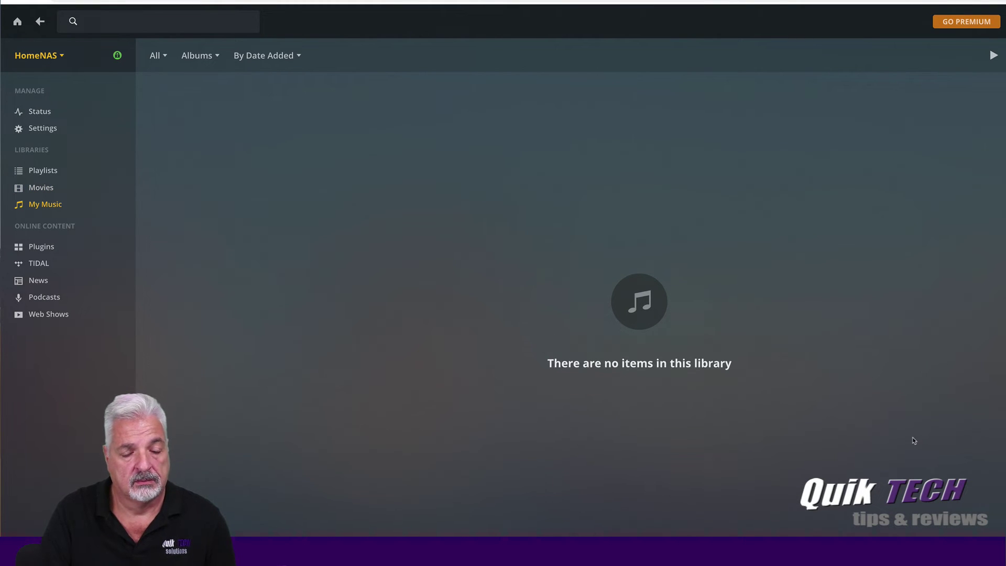
Step: Check the Movies library and then the My Music library, both still empty
{"action": "left_click", "coordinate": [47, 188]}
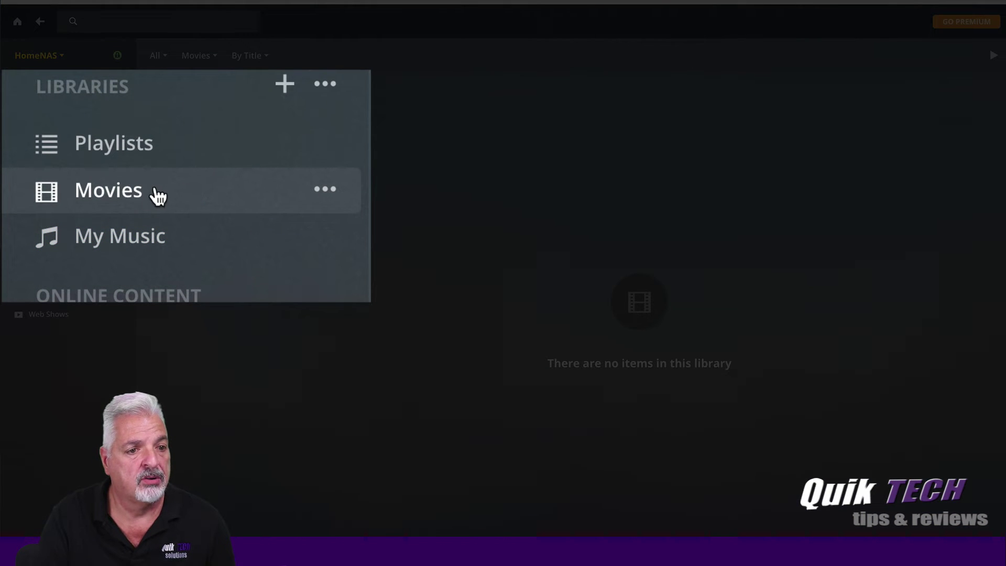
{"action": "left_click", "coordinate": [119, 236]}
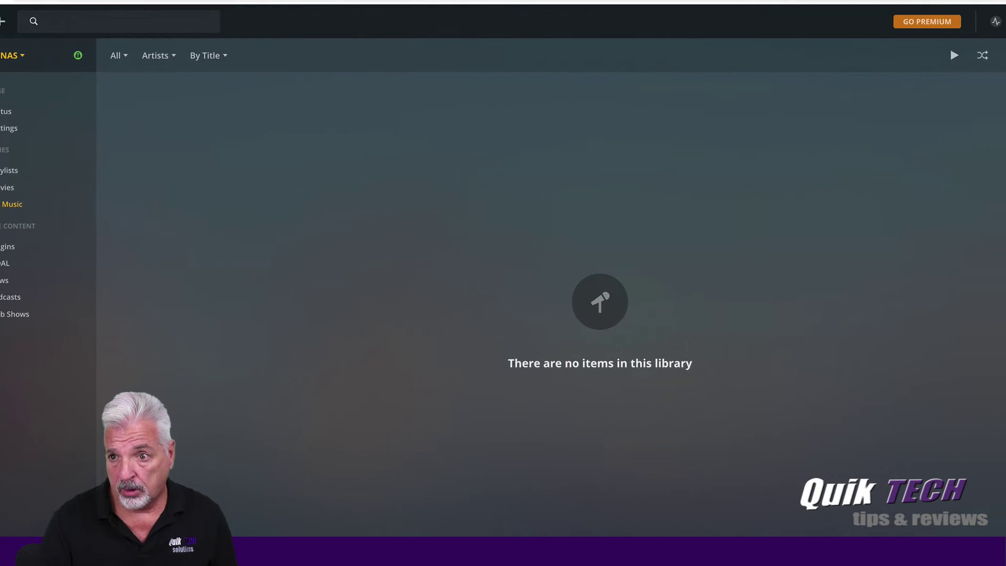
Step: Enable 'Scan my library automatically' in the server's Library settings and save the change
{"action": "left_click", "coordinate": [989, 21]}
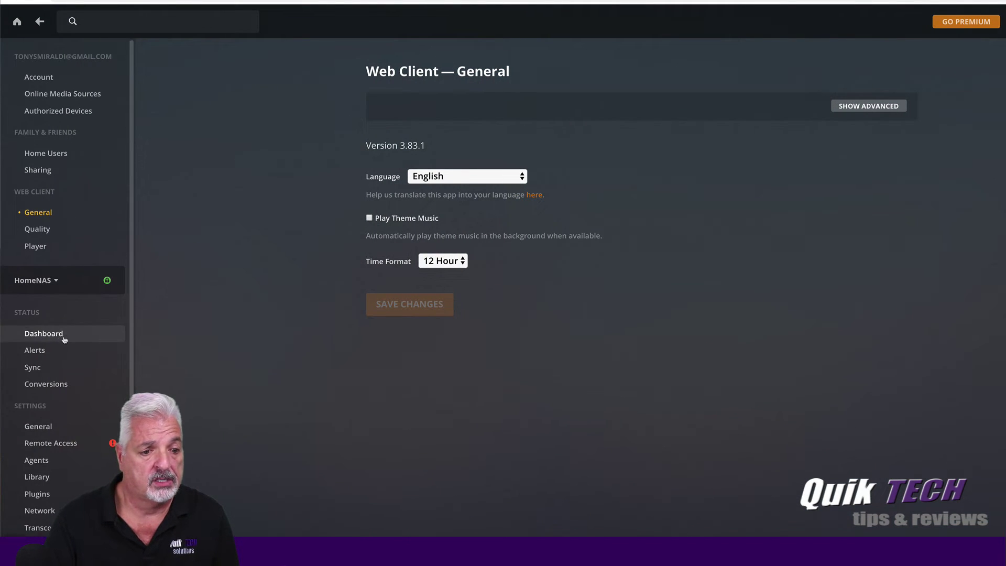
{"action": "scroll", "coordinate": [58, 345], "scroll_direction": "down", "scroll_amount": 2}
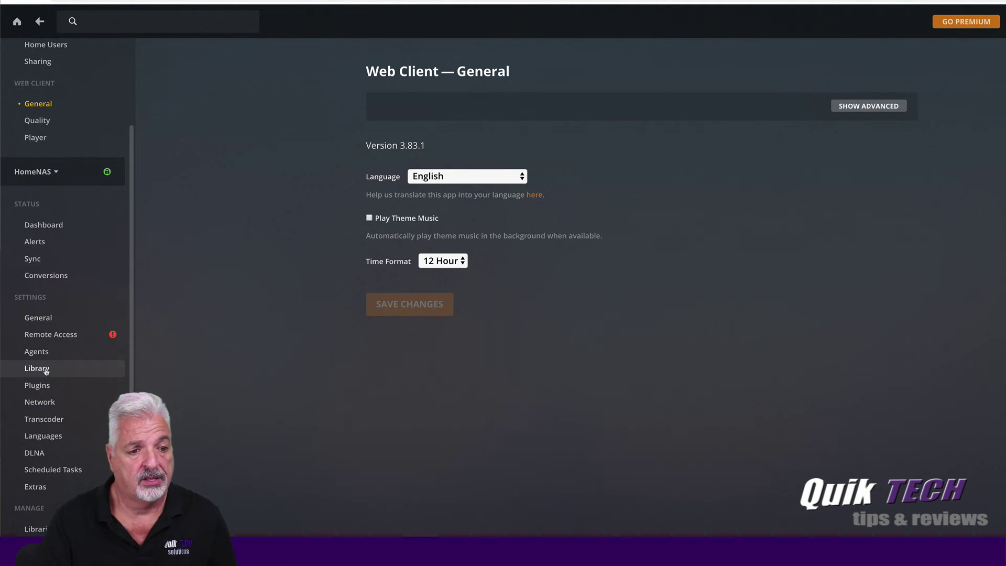
{"action": "left_click", "coordinate": [47, 369]}
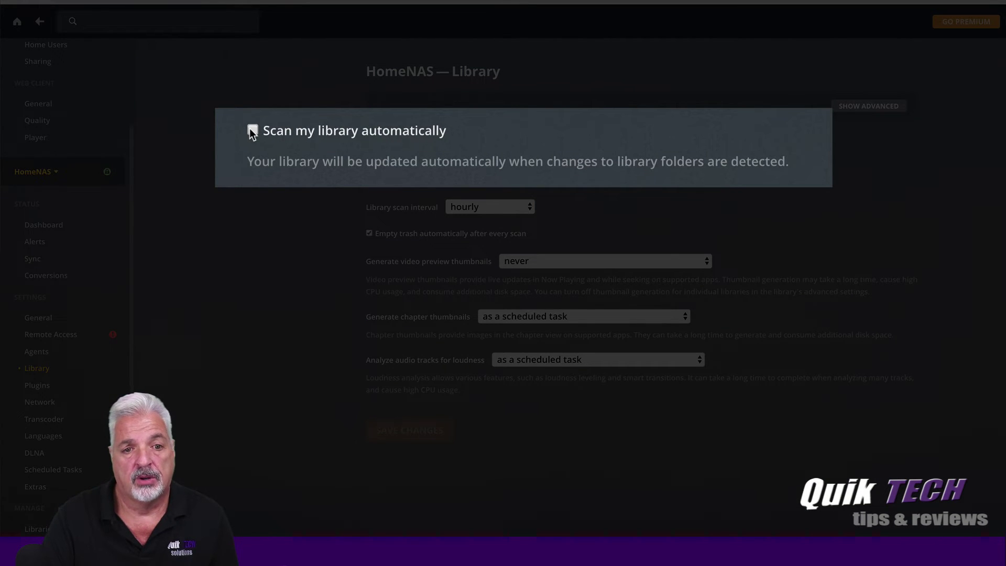
{"action": "left_click", "coordinate": [252, 130]}
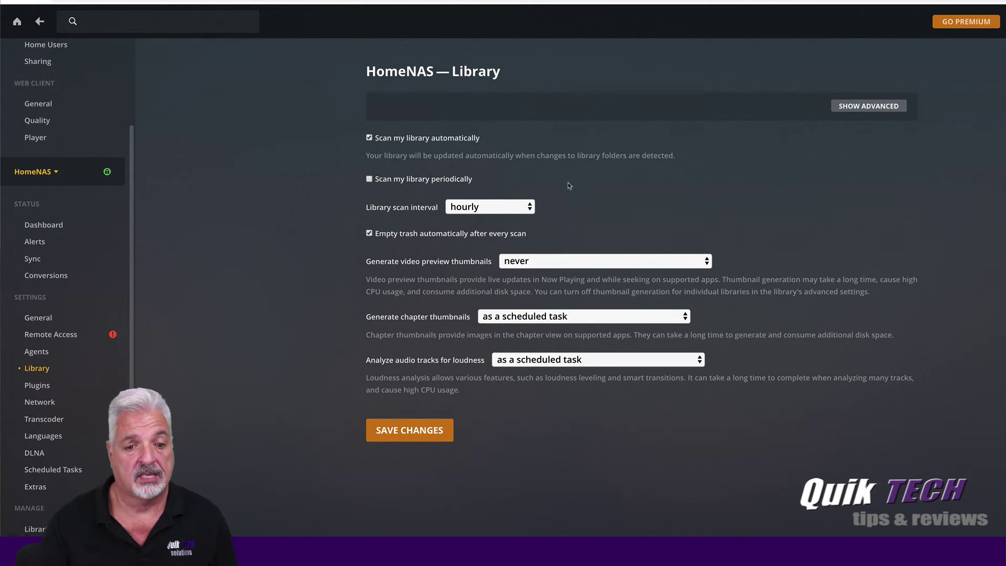
{"action": "left_click", "coordinate": [396, 435]}
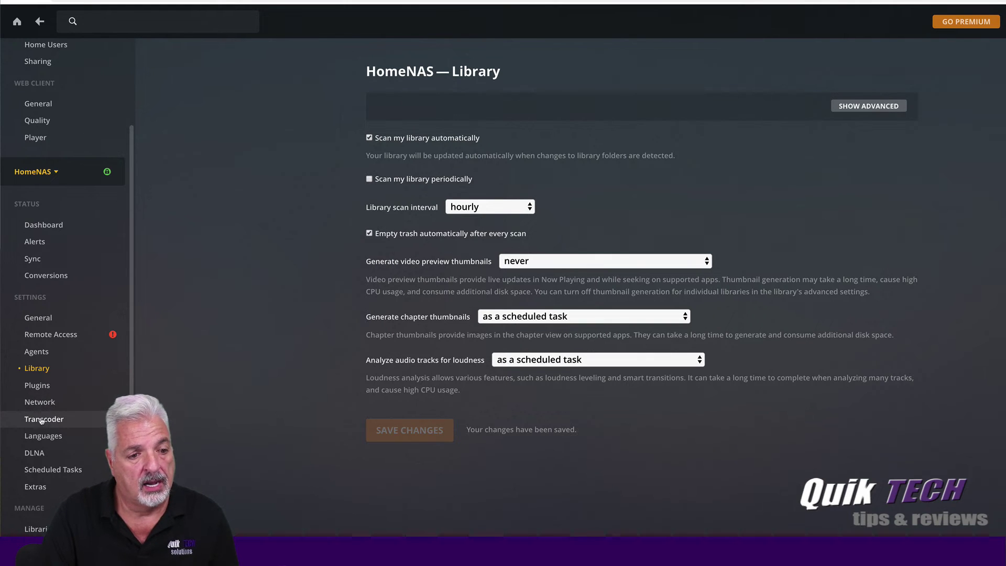
Step: Show the HomeNAS Transcoder settings with the advanced options expanded
{"action": "left_click", "coordinate": [43, 421]}
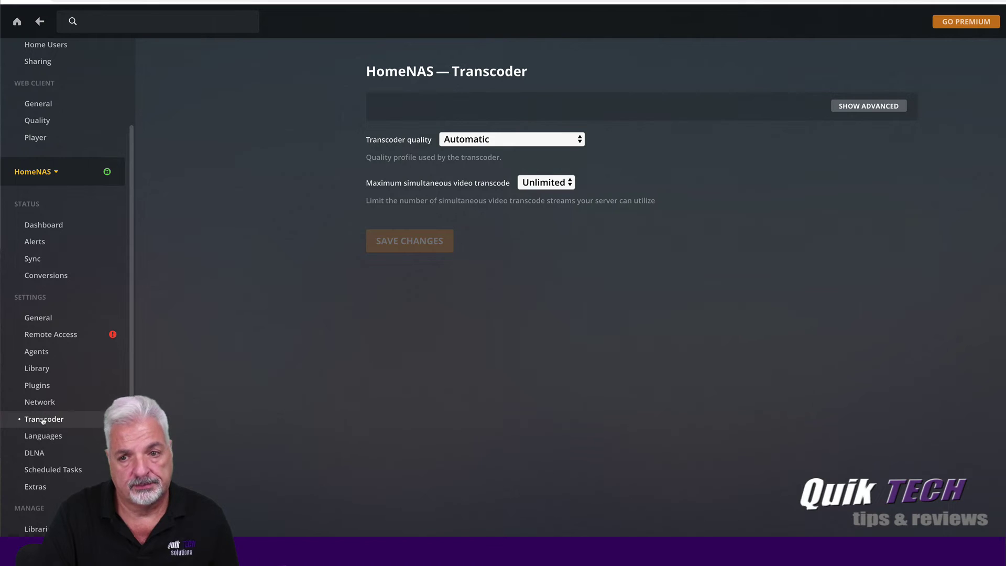
{"action": "left_click", "coordinate": [869, 107]}
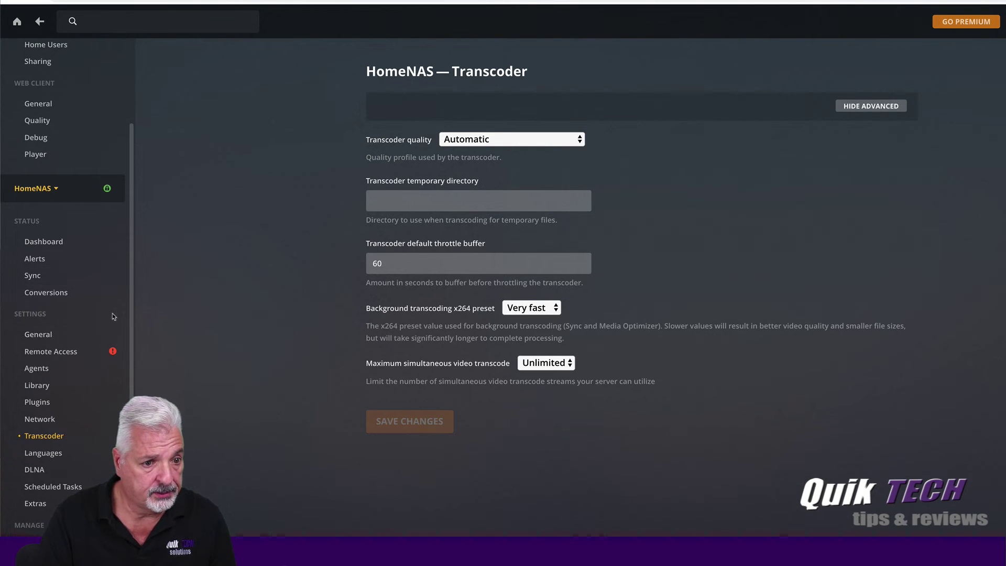
Step: Check the Movies and My Music libraries from Plex home, then return to the DSM desktop
{"action": "left_click", "coordinate": [17, 22]}
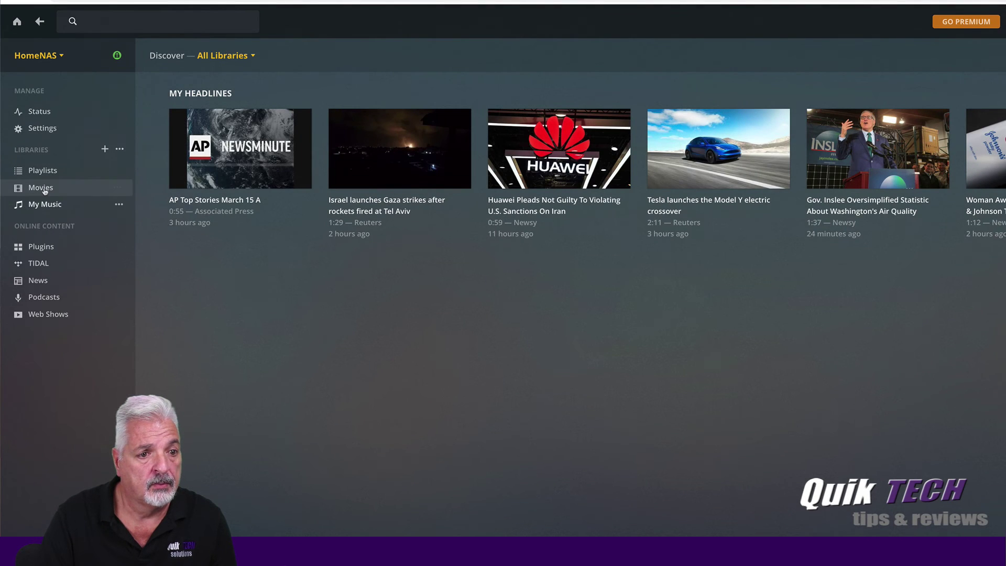
{"action": "left_click", "coordinate": [44, 189]}
{"action": "left_click", "coordinate": [48, 205]}
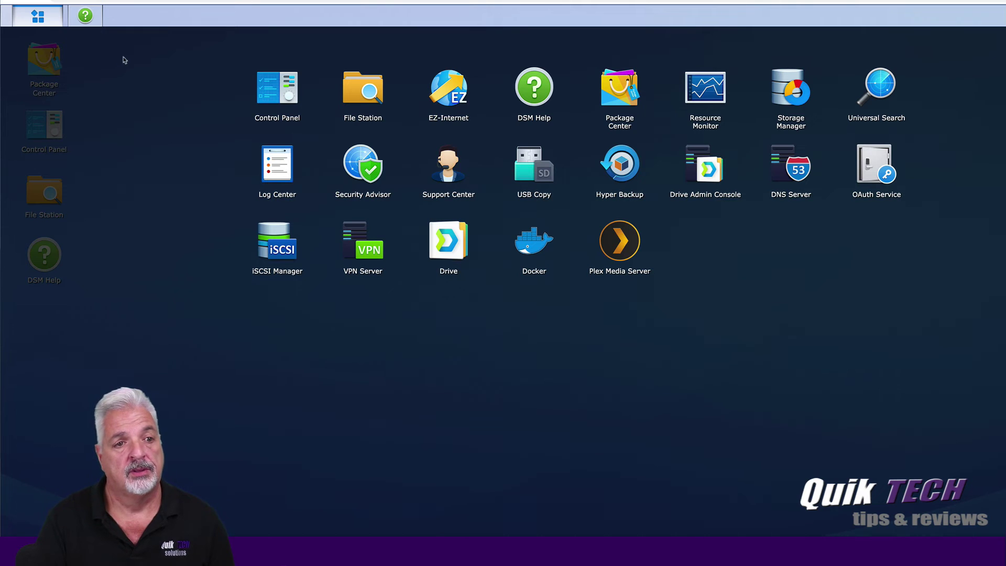
{"action": "left_click", "coordinate": [162, 134]}
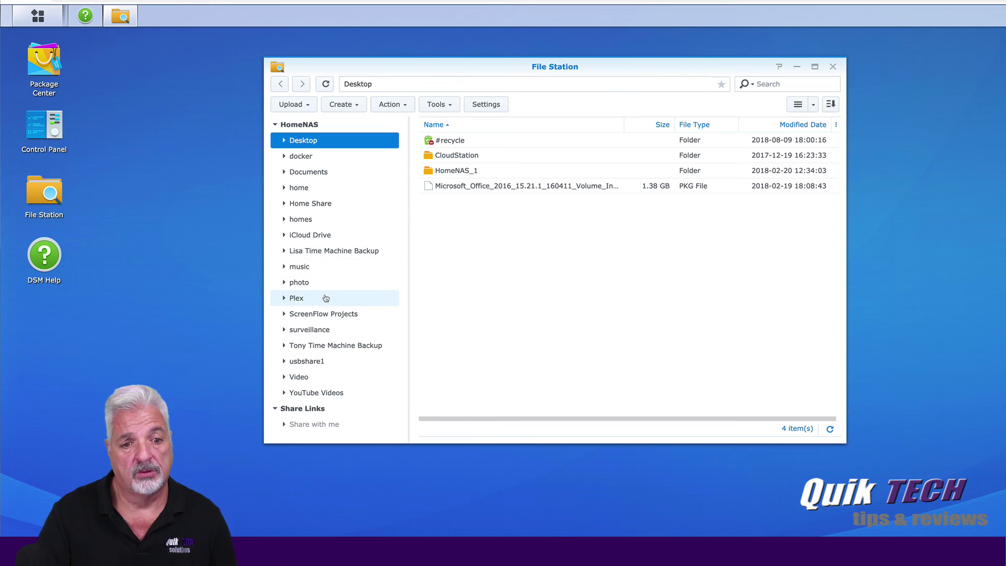
Step: Upload Bless the Child.avi into Plex > Movies, overwriting any existing copy
{"action": "left_click", "coordinate": [297, 298]}
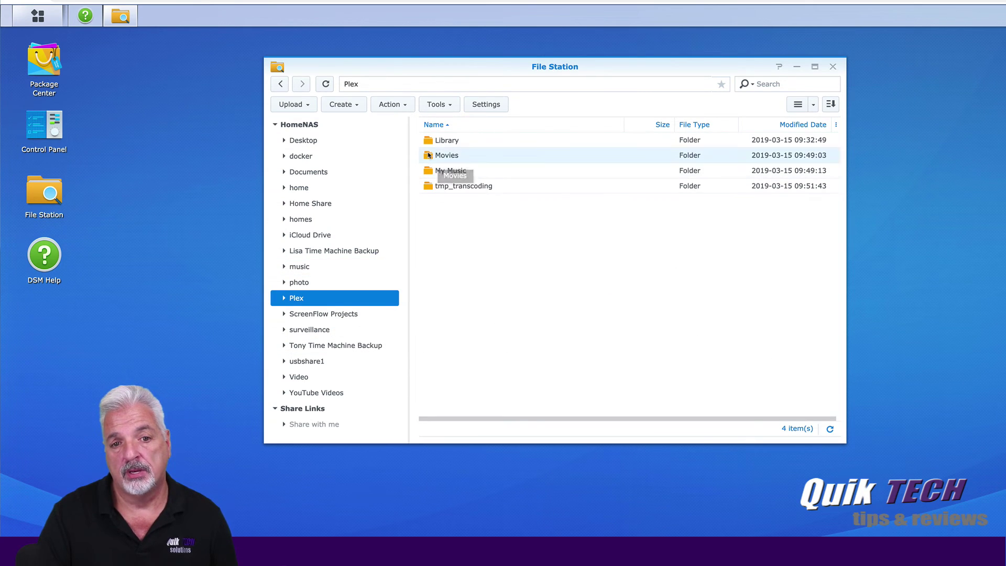
{"action": "double_click", "coordinate": [428, 155]}
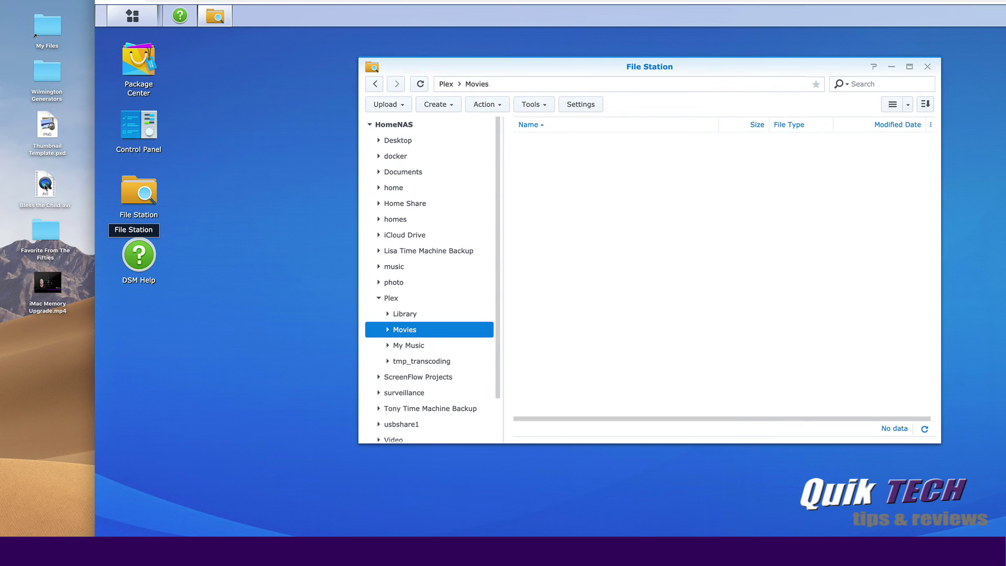
{"action": "left_click_drag", "start_coordinate": [46, 185], "coordinate": [593, 195]}
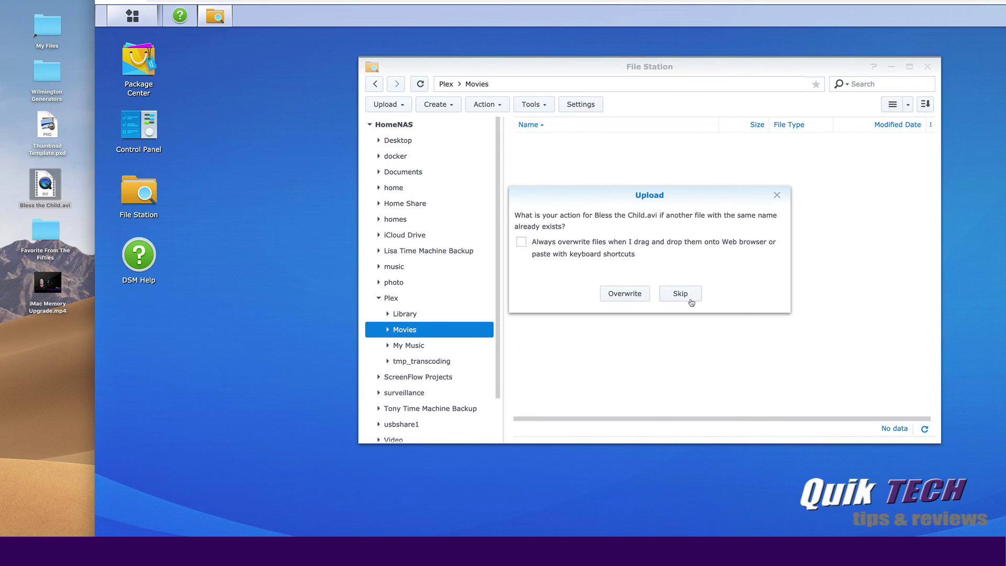
{"action": "left_click", "coordinate": [621, 298]}
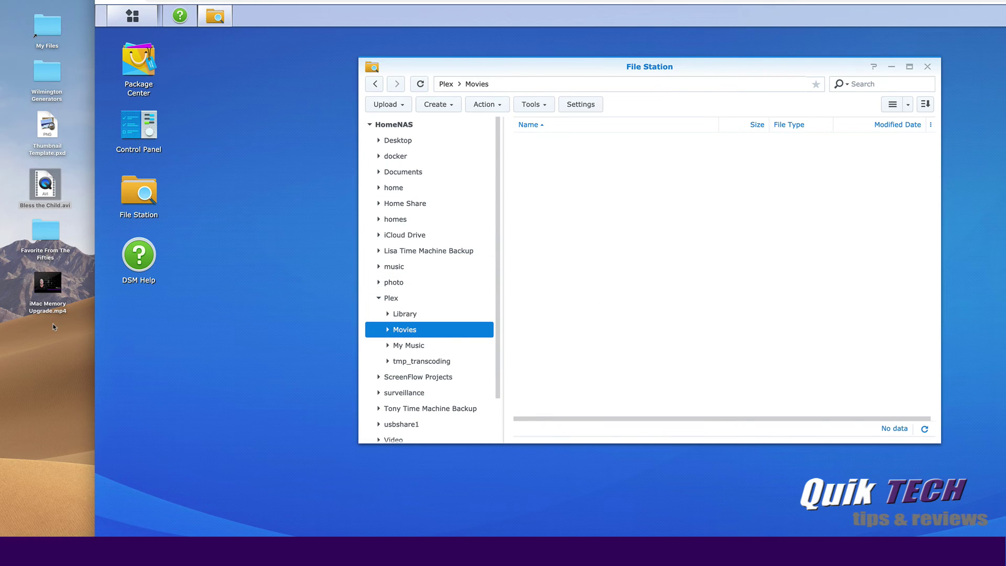
Step: Upload iMac Memory Upgrade.mp4 into the same Movies folder, overwriting any existing copy
{"action": "mouse_move", "coordinate": [46, 276]}
{"action": "left_click", "coordinate": [43, 282]}
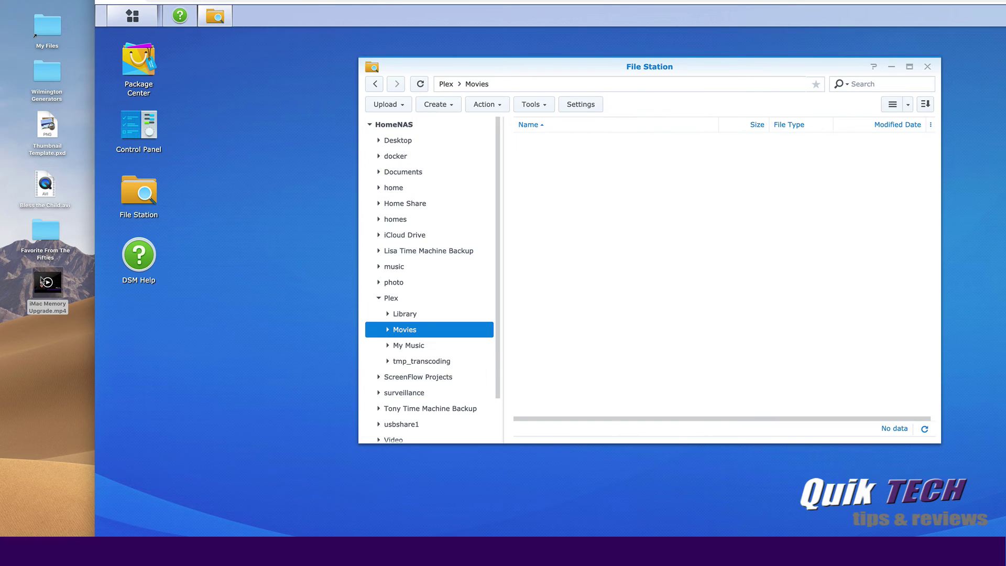
{"action": "left_click_drag", "start_coordinate": [43, 282], "coordinate": [568, 228]}
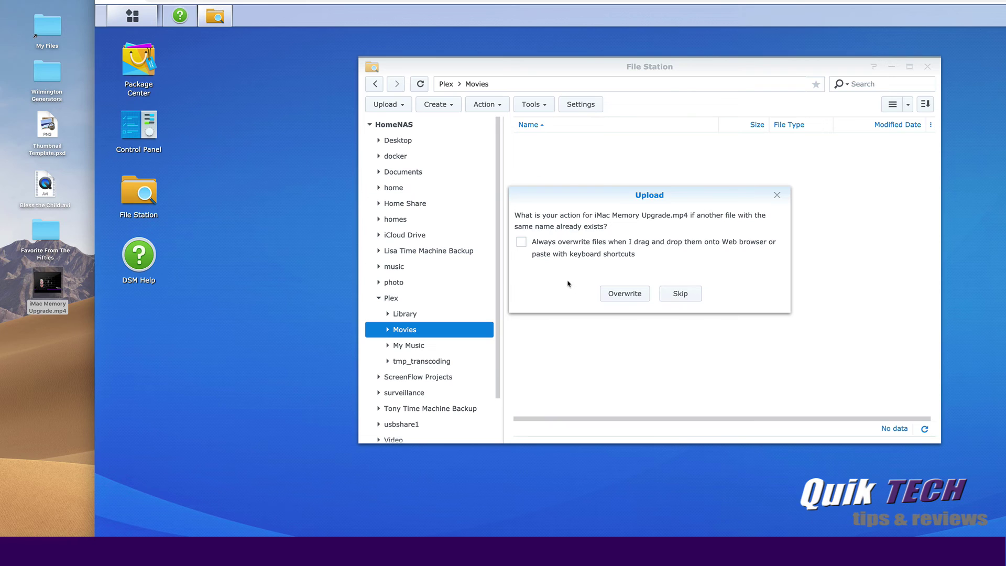
{"action": "left_click", "coordinate": [619, 294]}
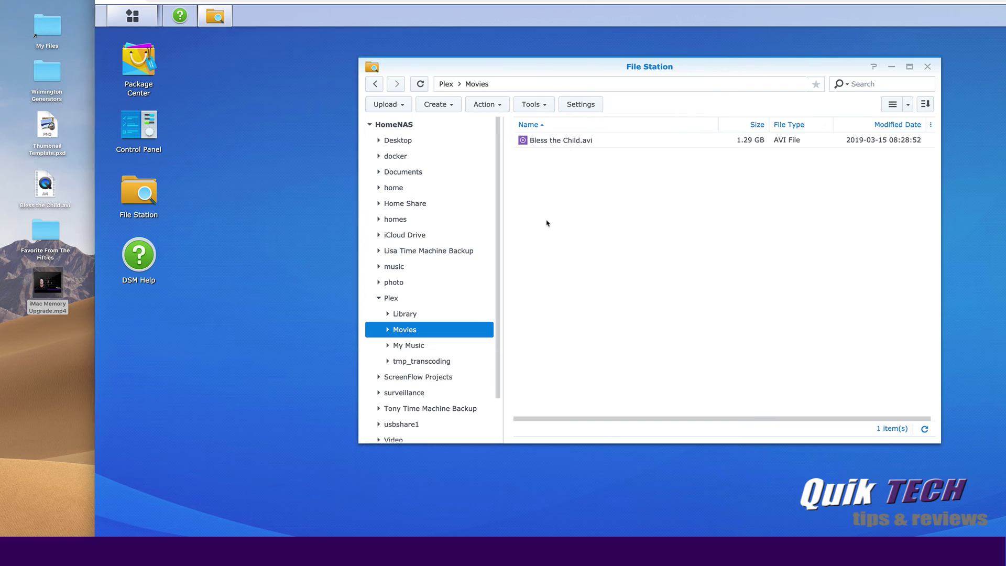
Step: Upload the Favorite From The Fifties folder into Plex > My Music, overwriting any existing copy
{"action": "left_click", "coordinate": [409, 347]}
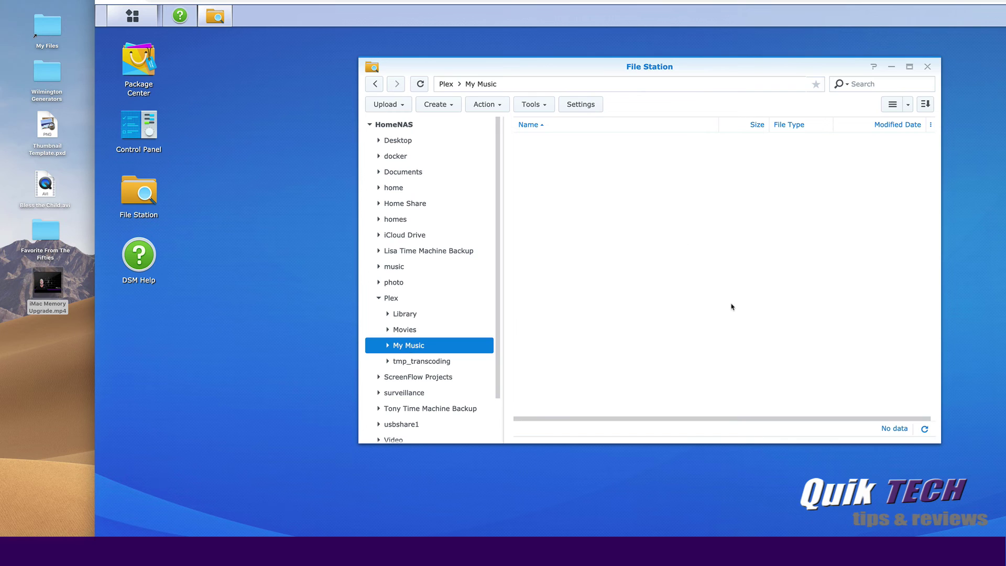
{"action": "left_click", "coordinate": [42, 230]}
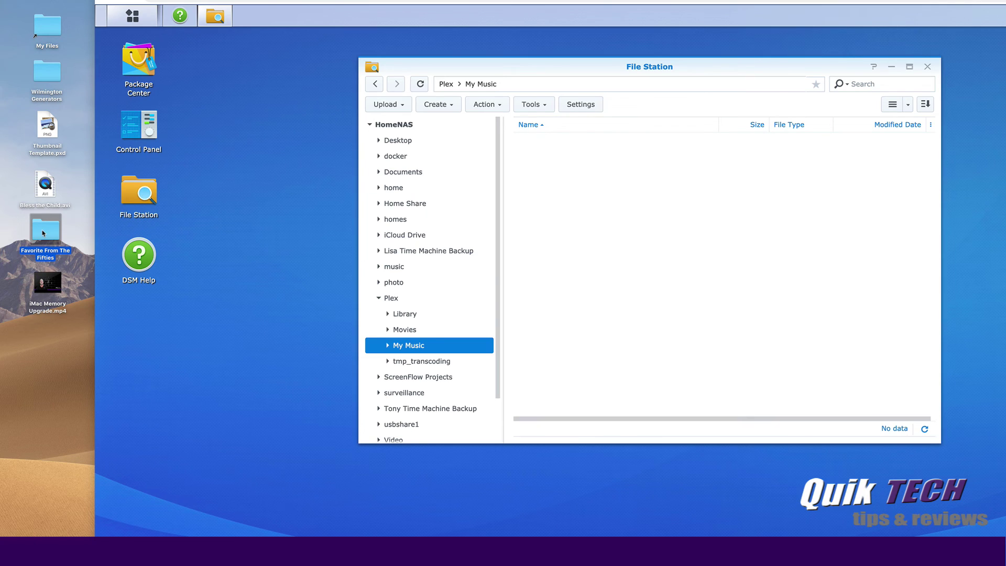
{"action": "left_click_drag", "start_coordinate": [42, 233], "coordinate": [598, 214]}
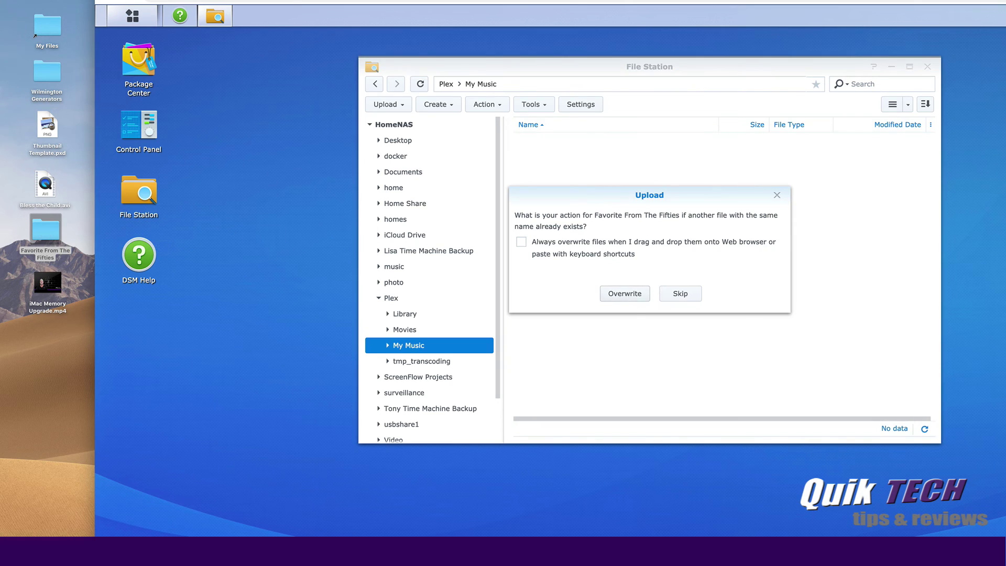
{"action": "left_click", "coordinate": [625, 294]}
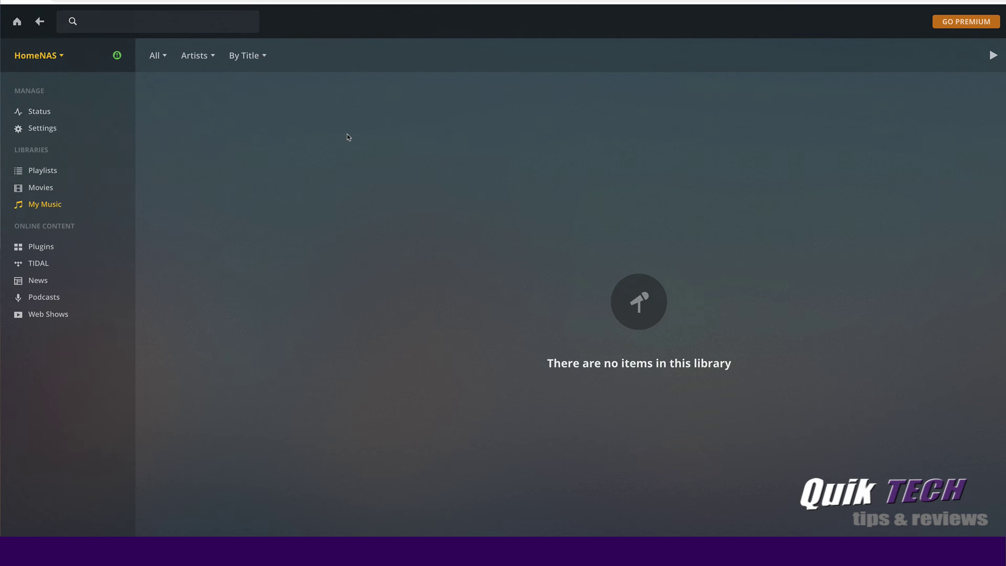
Step: Open the Movies library to see Bless the Child and the iMac Memory Upgrade video
{"action": "left_click", "coordinate": [40, 189]}
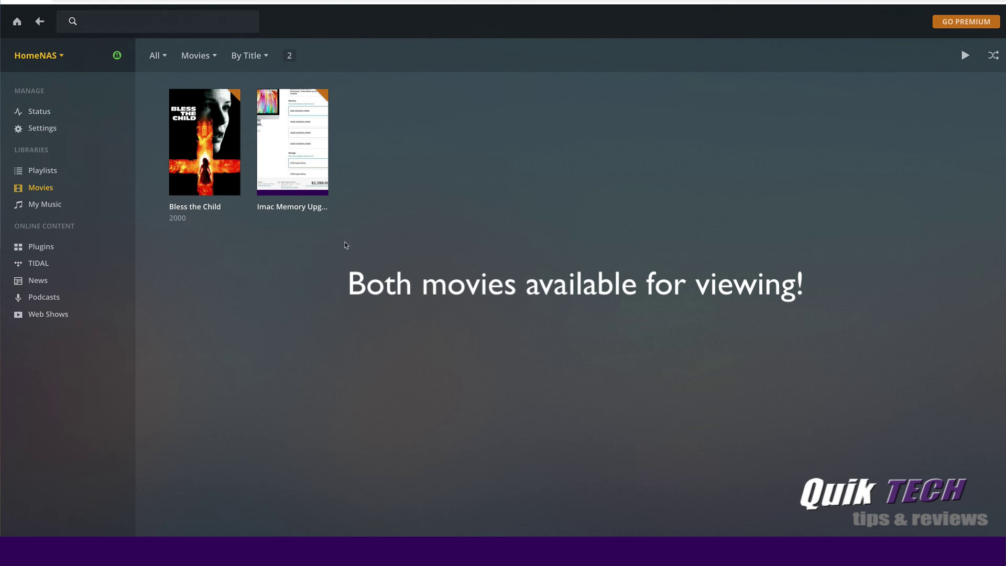
{"action": "mouse_move", "coordinate": [201, 174]}
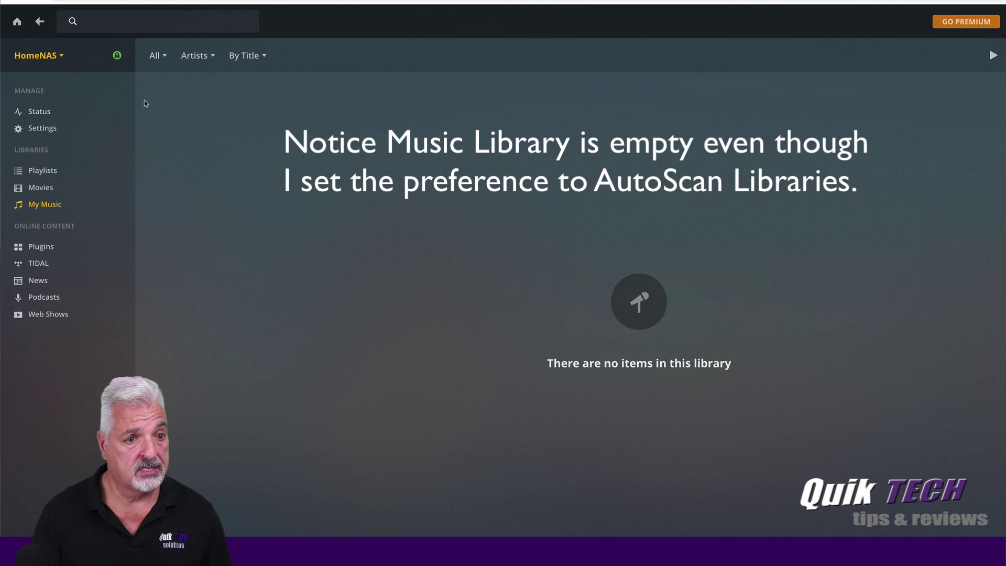
{"action": "left_click", "coordinate": [43, 129]}
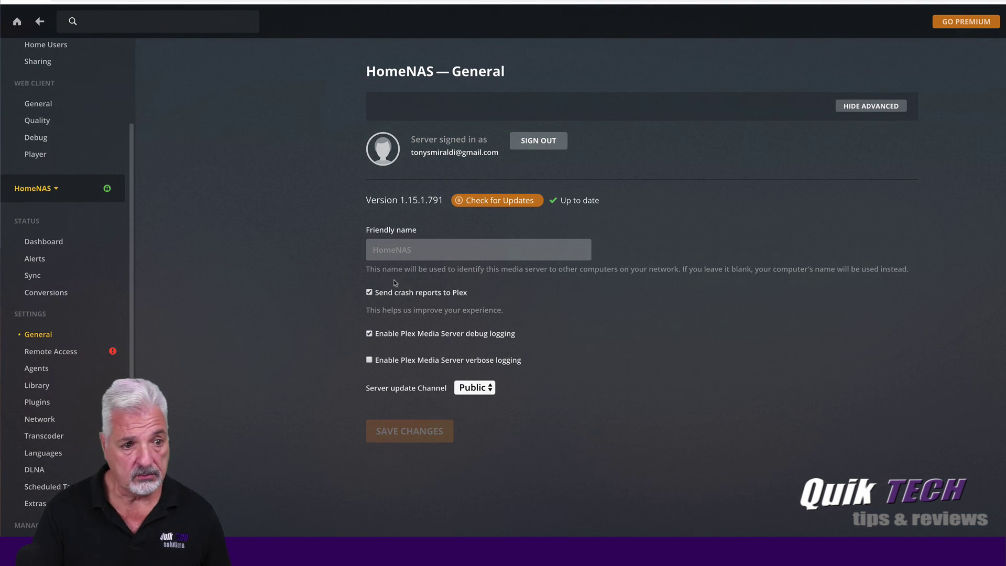
{"action": "left_click", "coordinate": [44, 392]}
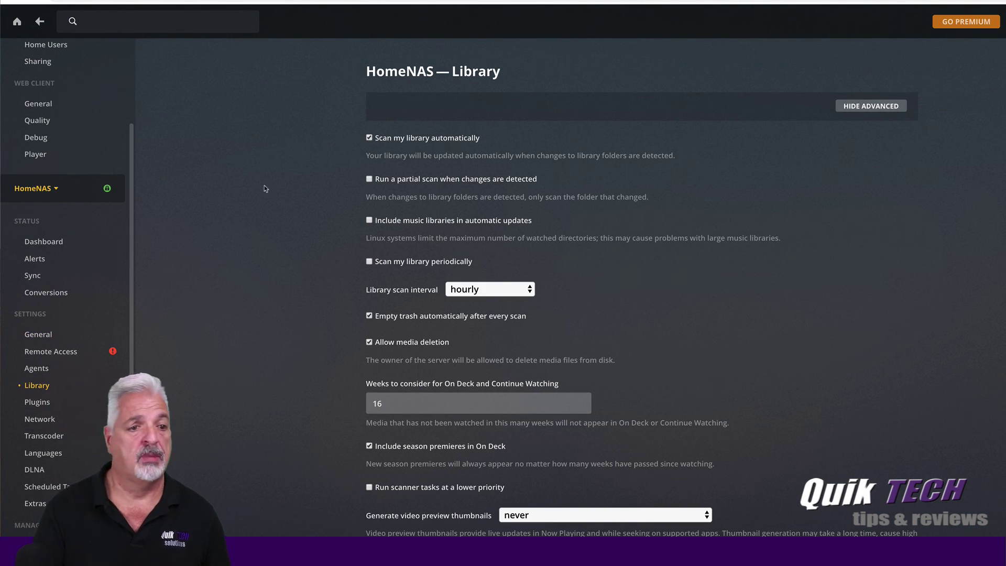
{"action": "left_click", "coordinate": [17, 21]}
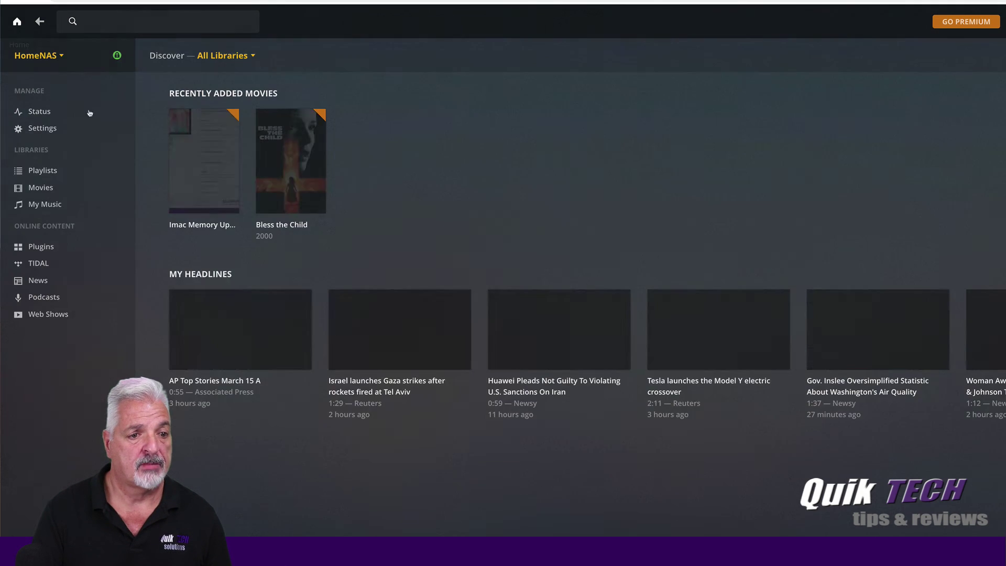
{"action": "left_click", "coordinate": [48, 191]}
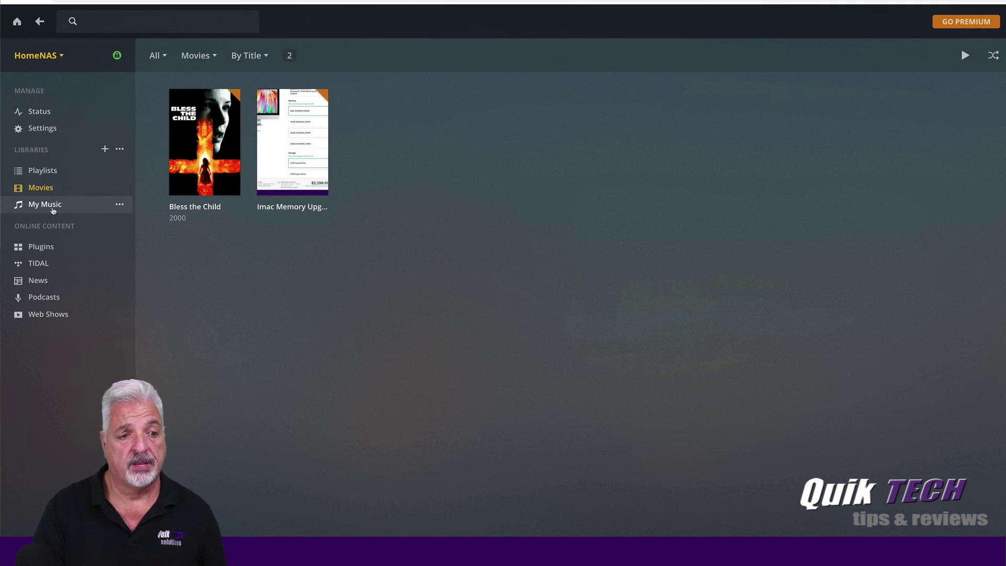
{"action": "left_click", "coordinate": [50, 205]}
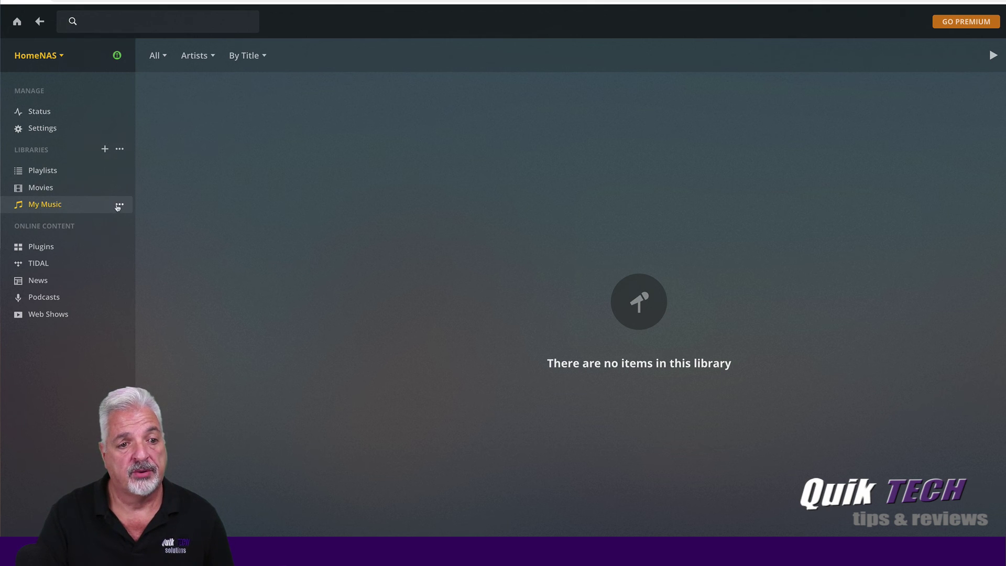
Step: Scan My Music's files, then browse by Folders to list Favorite From The Fifties' seven tracks
{"action": "left_click", "coordinate": [117, 206]}
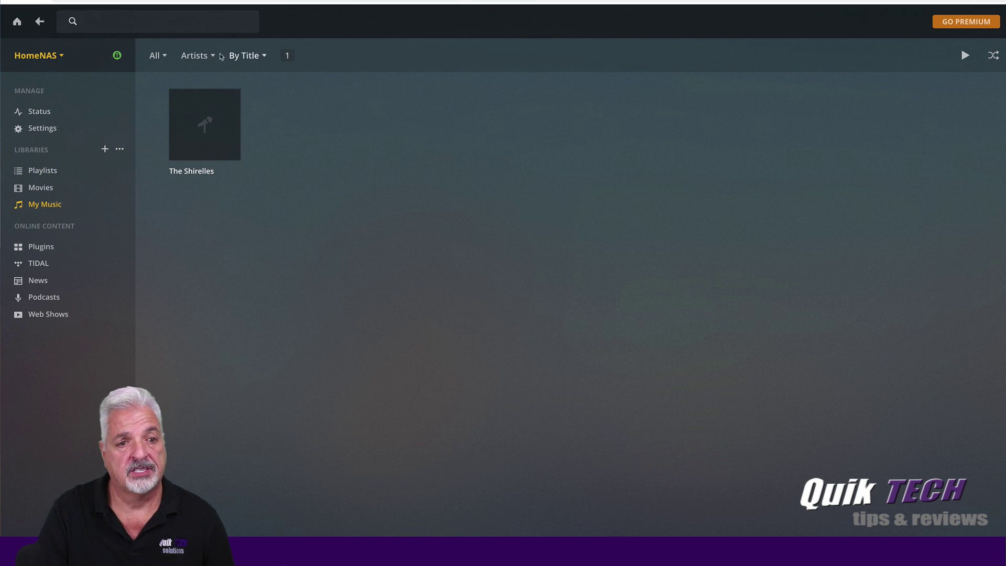
{"action": "left_click", "coordinate": [256, 56]}
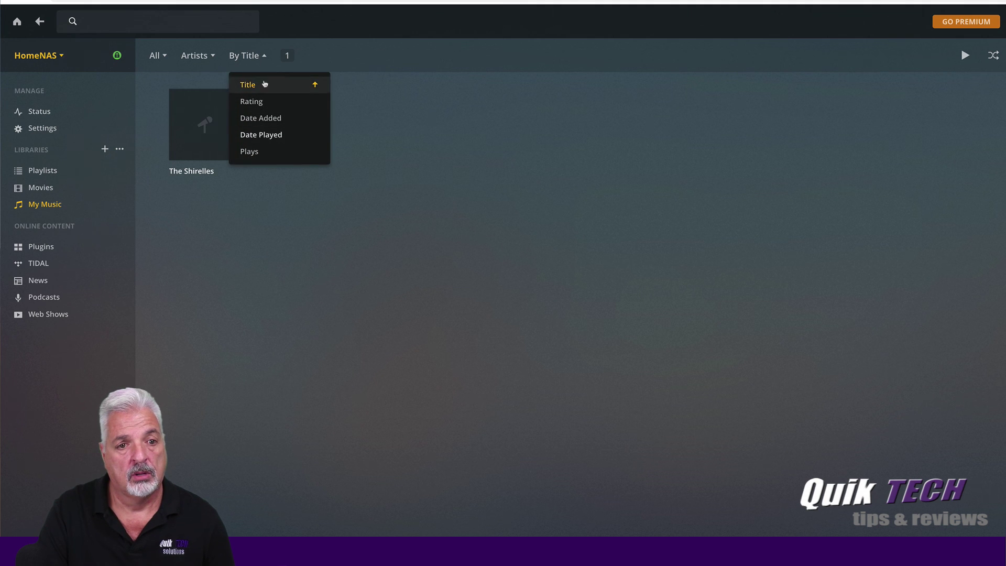
{"action": "left_click", "coordinate": [207, 56]}
{"action": "left_click", "coordinate": [208, 139]}
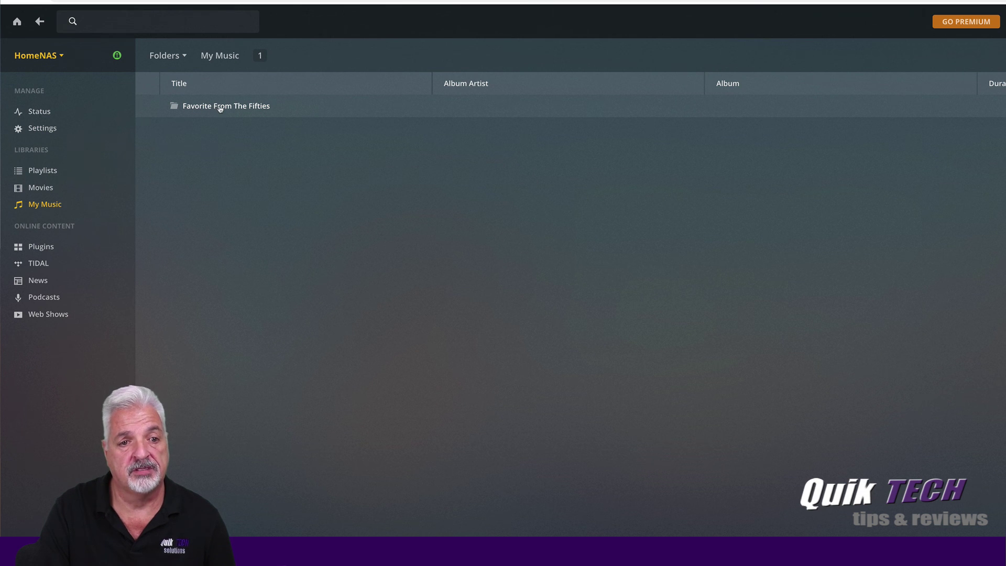
{"action": "left_click", "coordinate": [220, 107]}
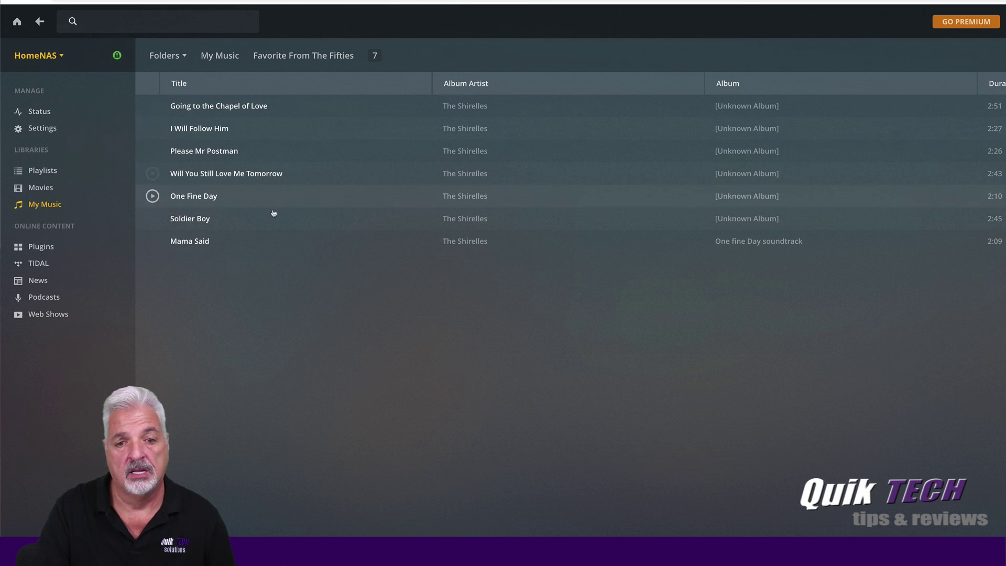